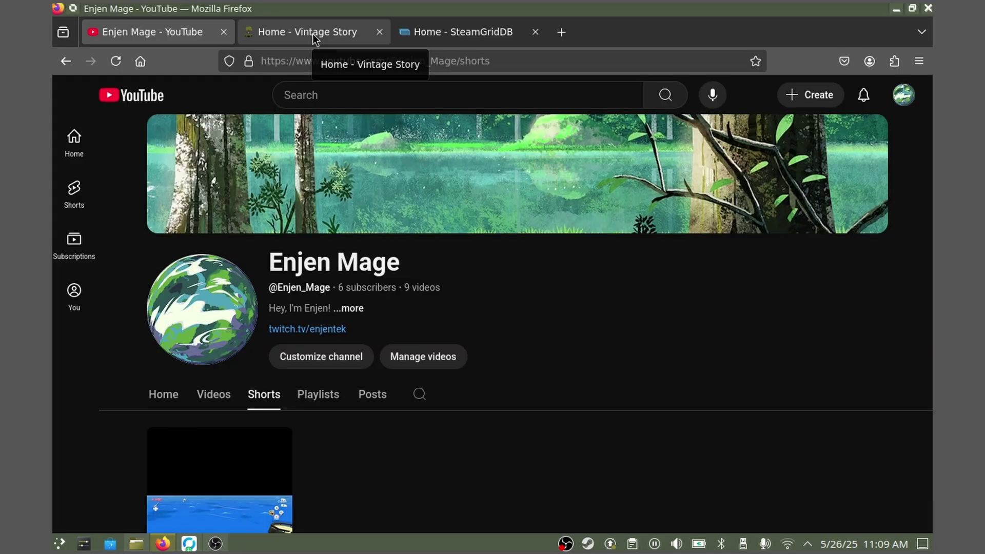
Open the "Vintage Story on Steam Deck" topic in the Guides section of the Vintage Story forums.
left_click(313, 34)
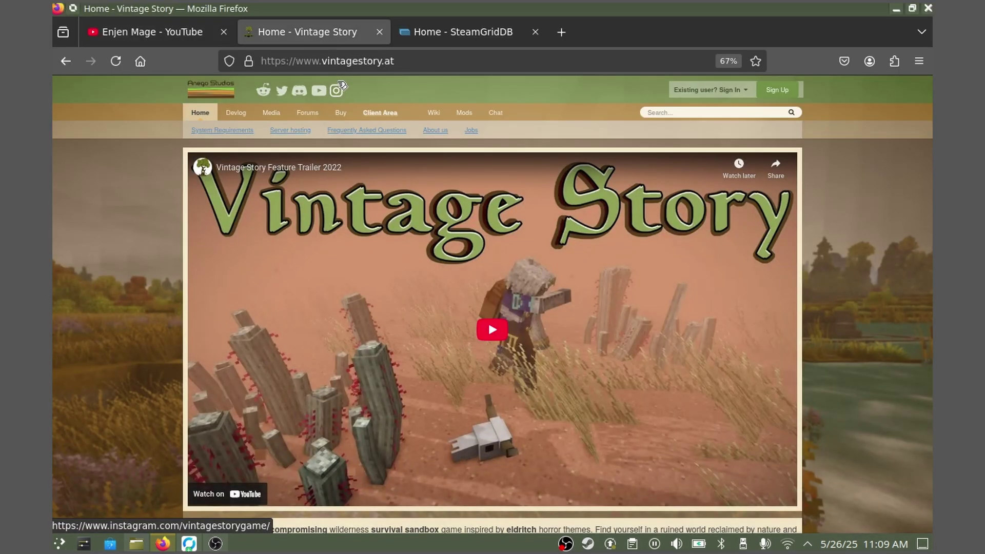
left_click(309, 113)
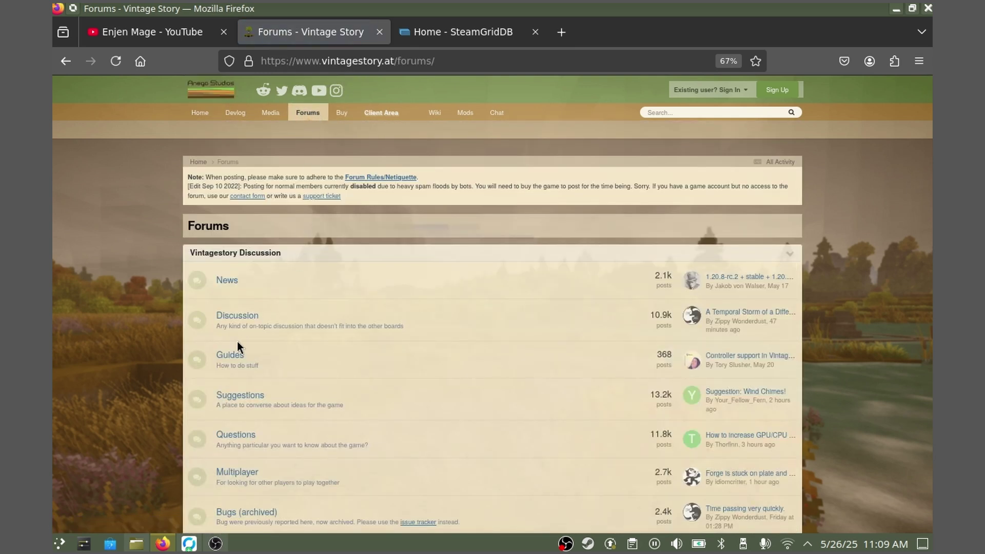
left_click(235, 349)
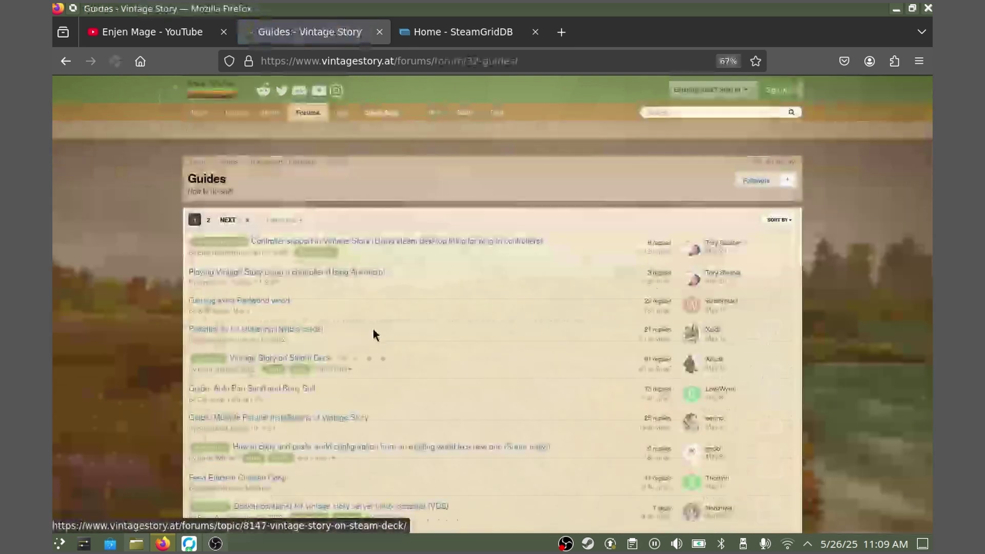
left_click(317, 359)
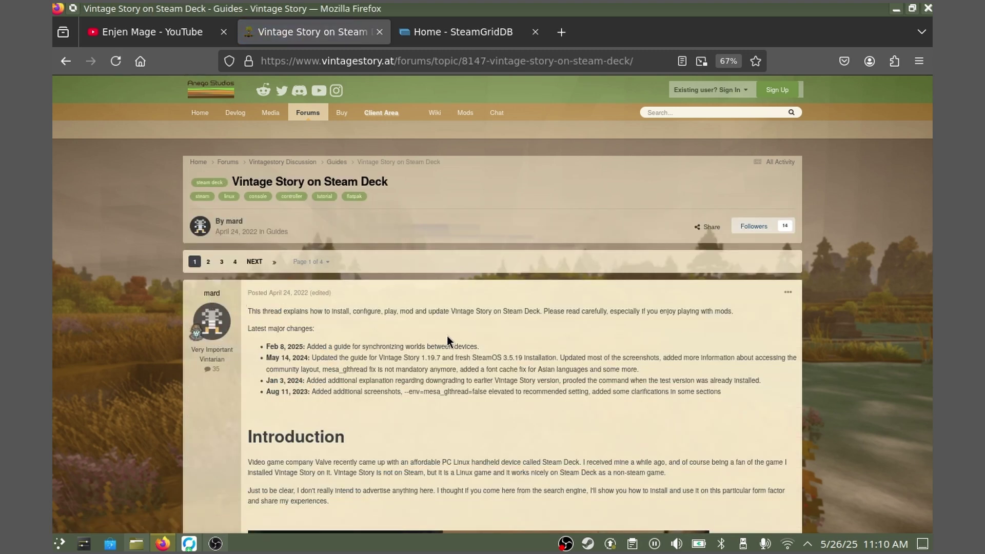
Read the guide from the introduction through the SteamOS installation instructions for getting the game from Discover.
scroll(454, 340, "down", 5)
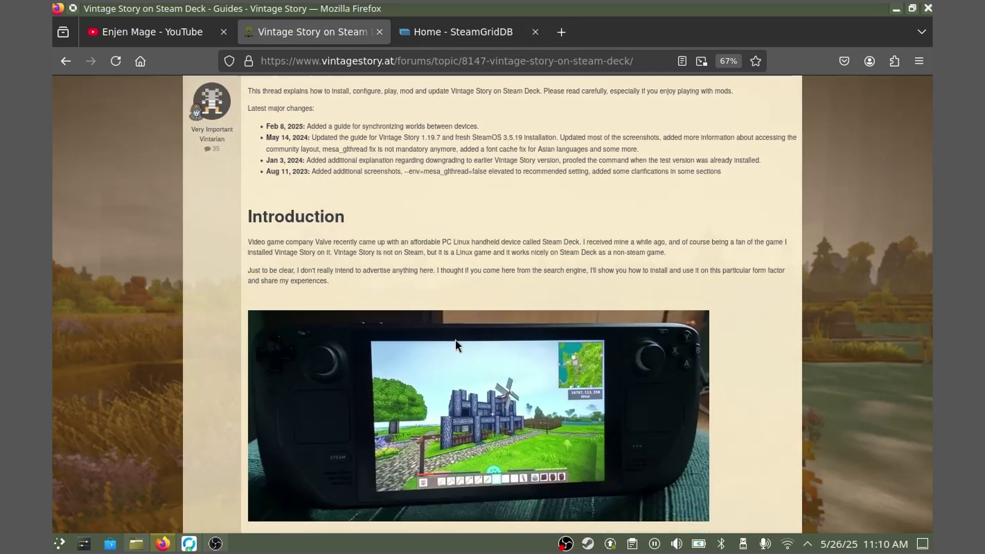
scroll(456, 341, "down", 14)
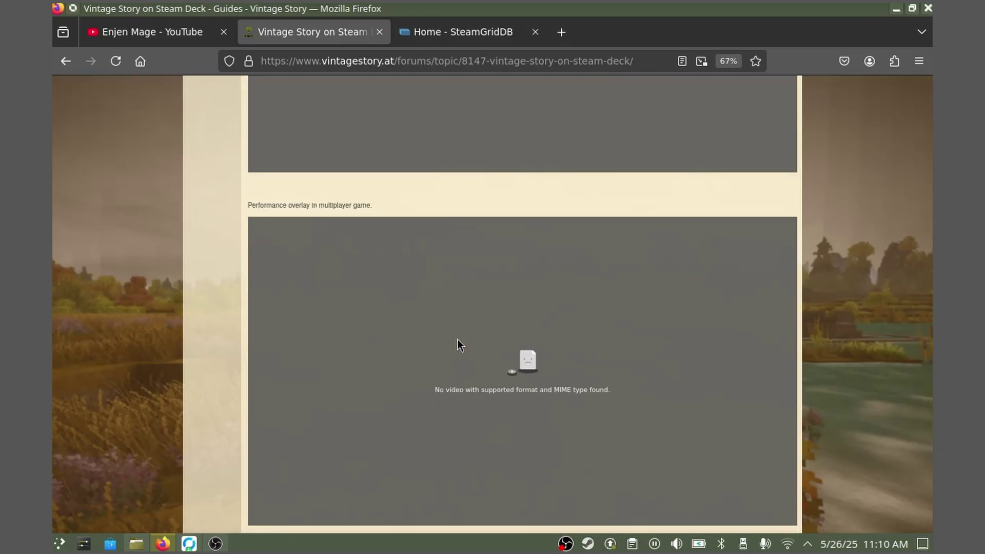
scroll(457, 340, "down", 7)
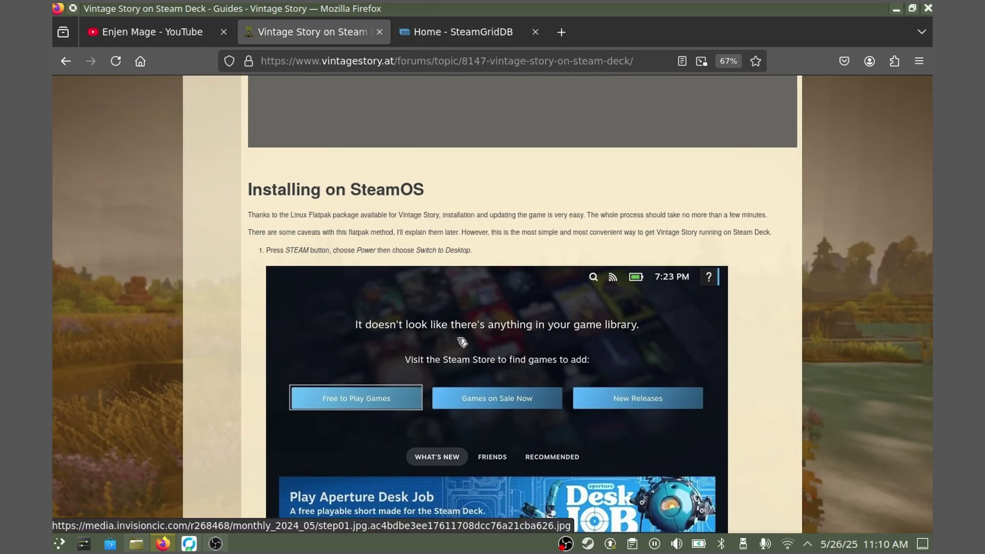
scroll(462, 341, "down", 13)
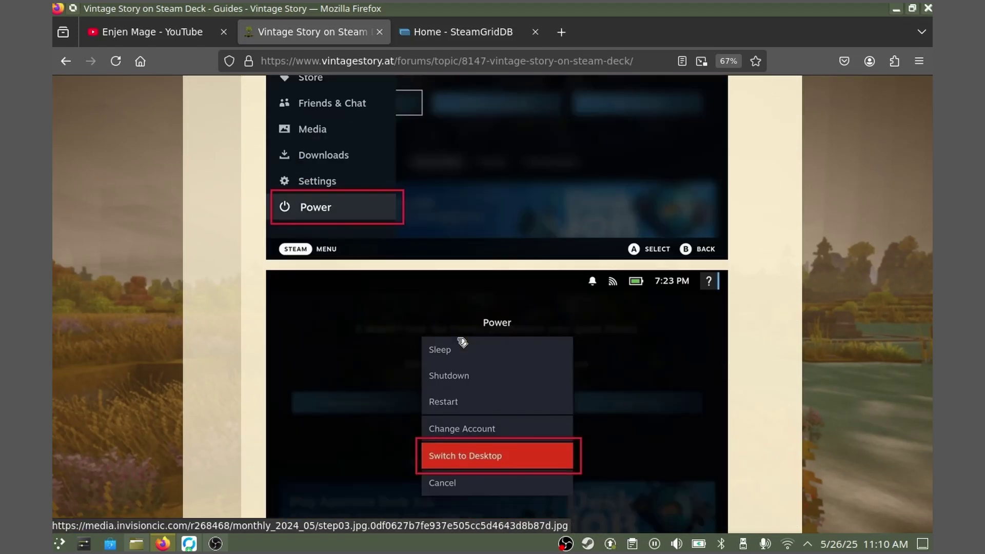
scroll(462, 342, "down", 3)
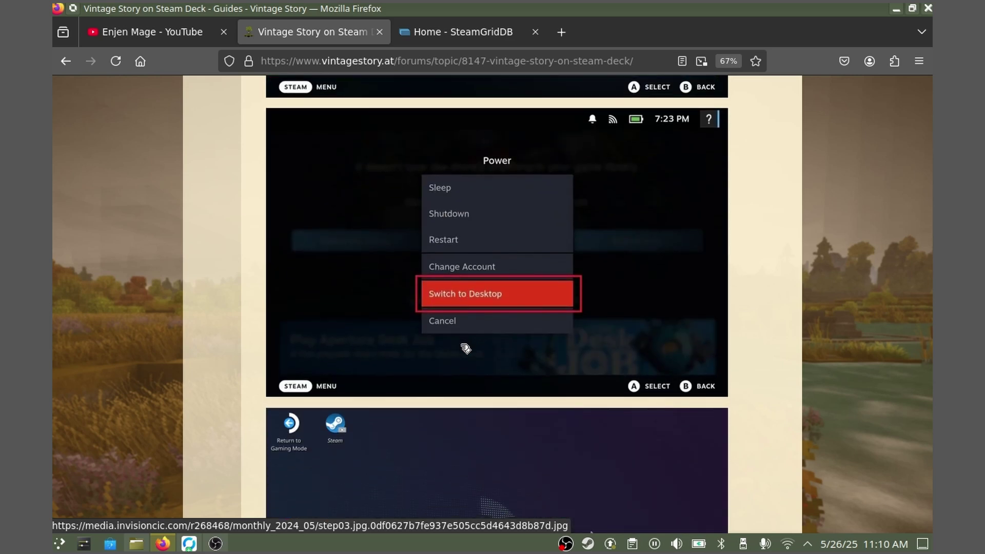
scroll(465, 341, "down", 6)
scroll(467, 339, "down", 10)
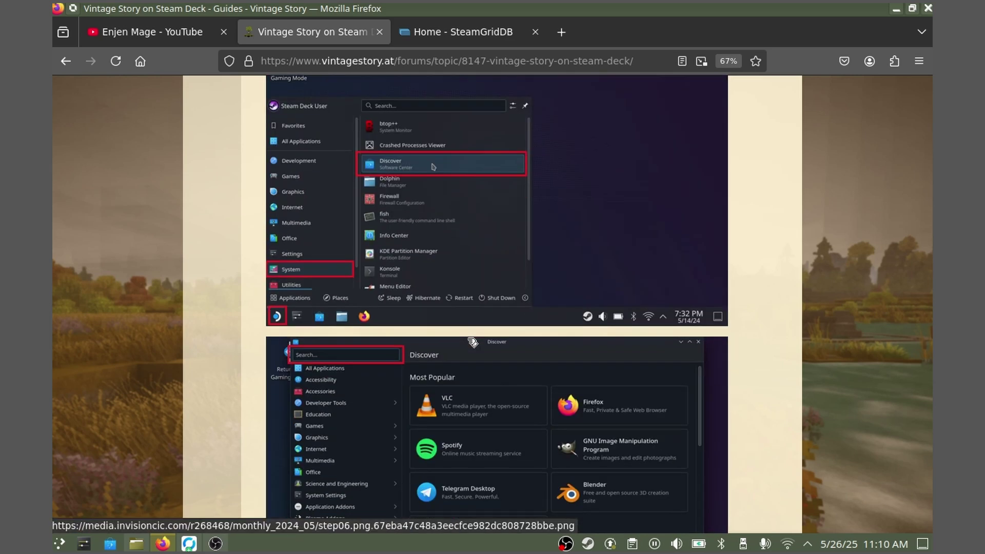
scroll(472, 341, "down", 3)
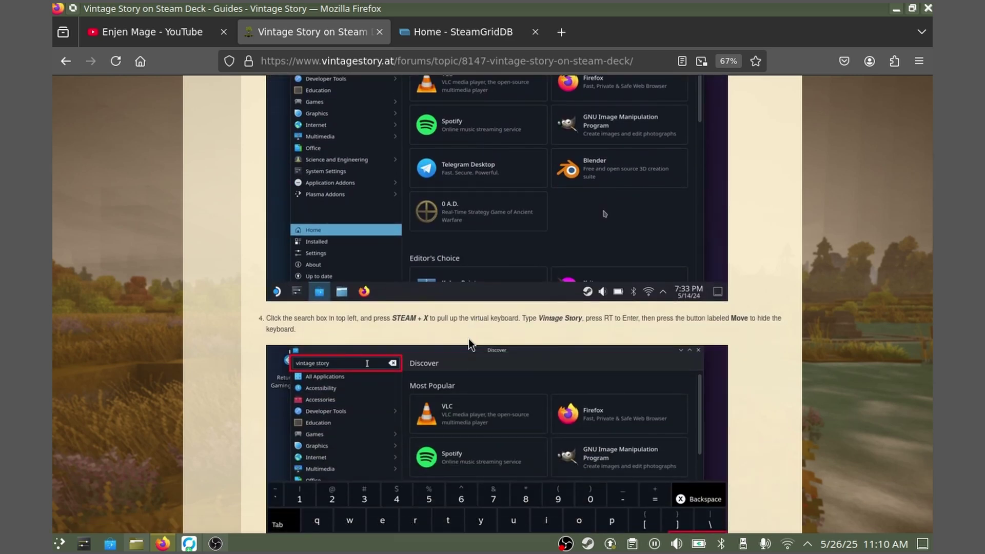
scroll(471, 344, "down", 3)
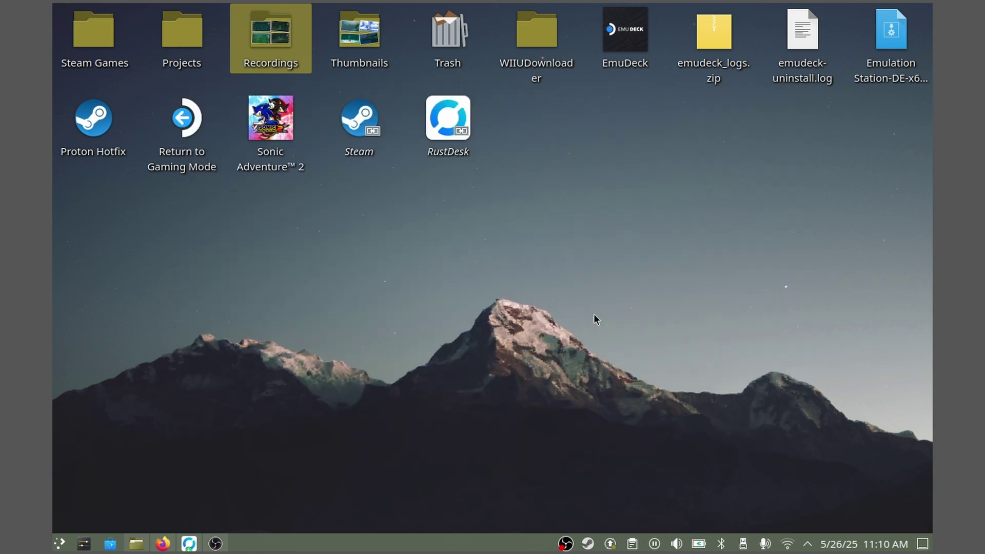
left_click_drag(593, 313, 400, 369)
right_click(563, 291)
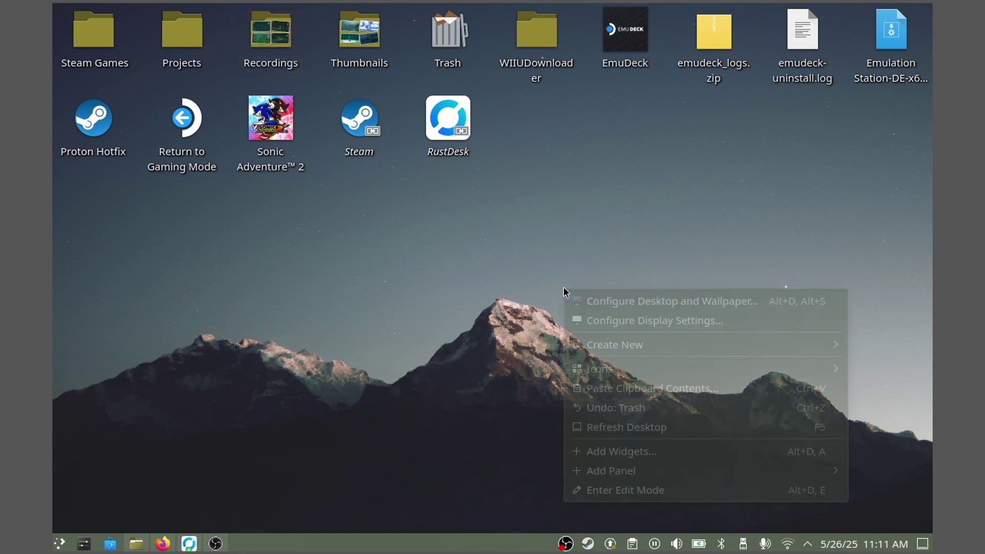
left_click(478, 251)
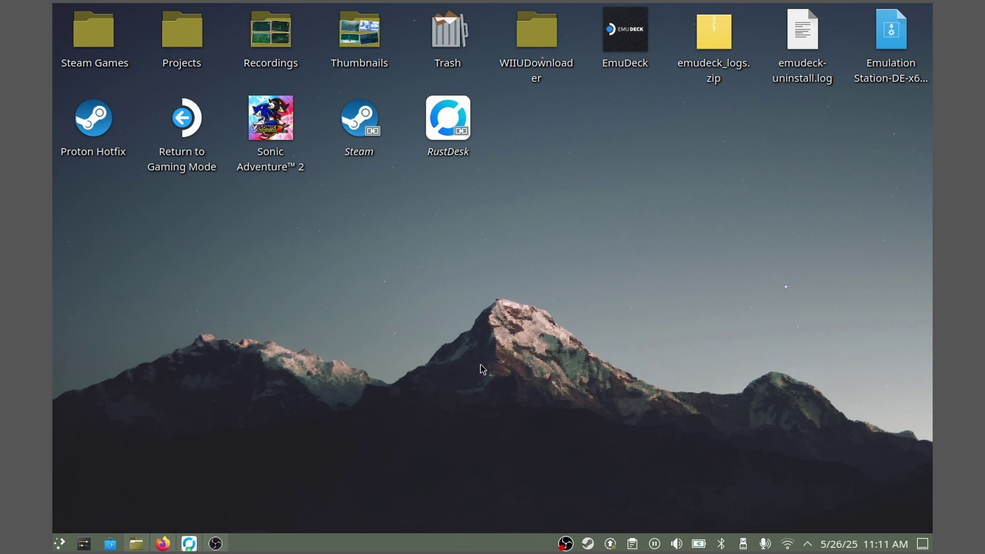
Search for "Vintage Story" in the Discover software center, install the game and close Discover.
left_click(60, 544)
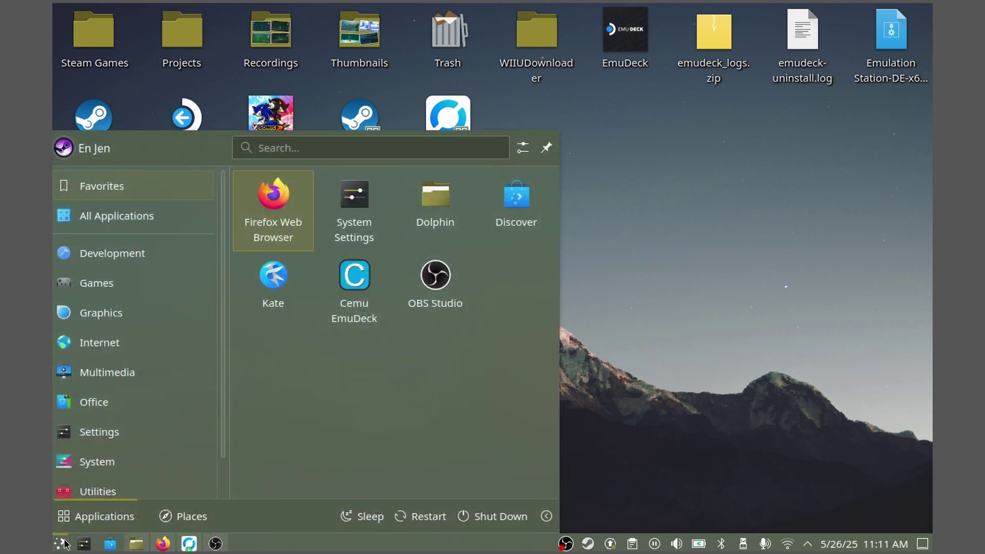
mouse_move(117, 463)
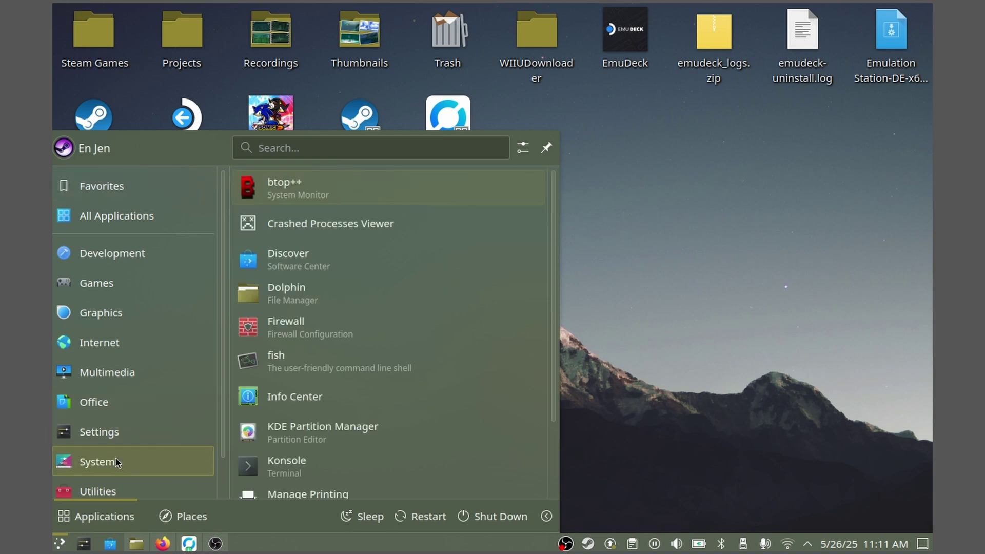
left_click(304, 255)
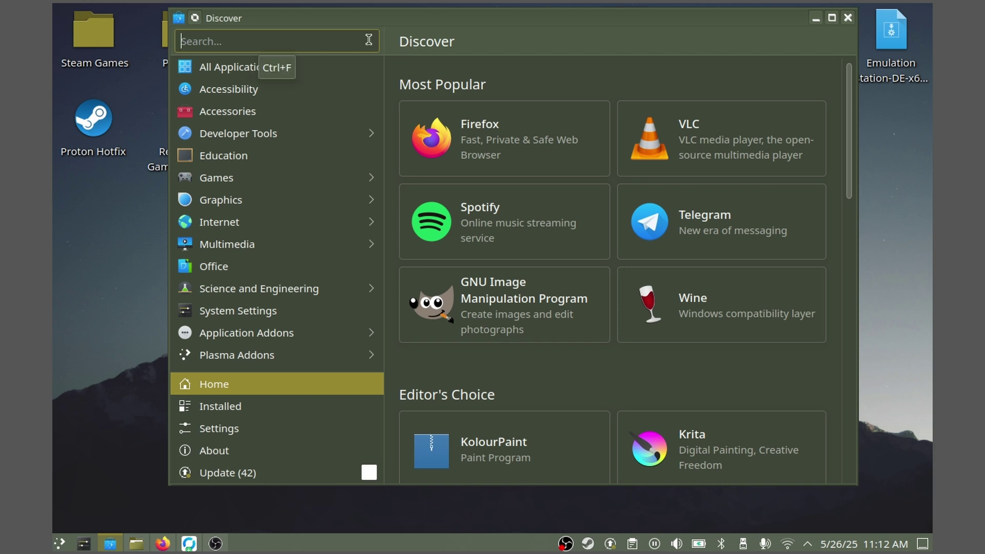
type("Vintage Stor")
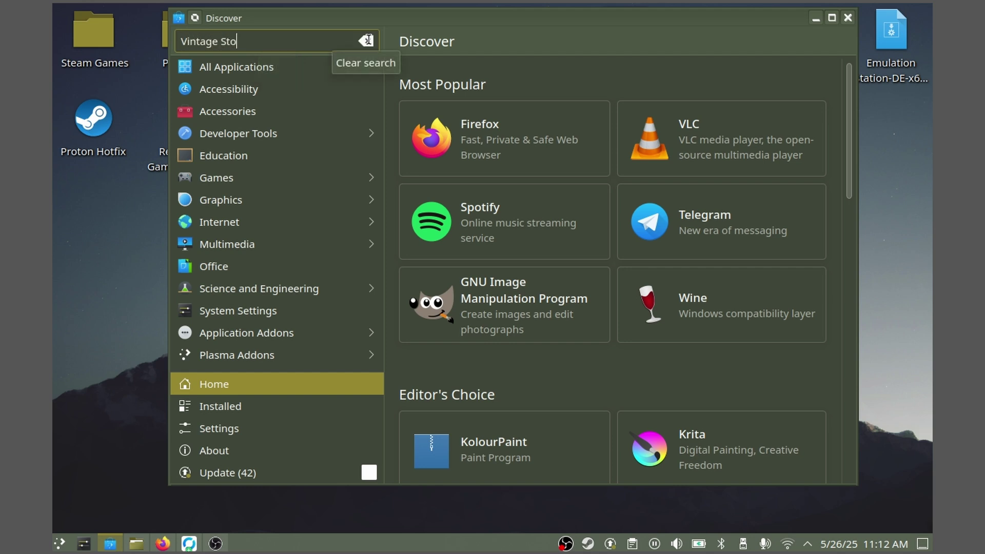
type("y")
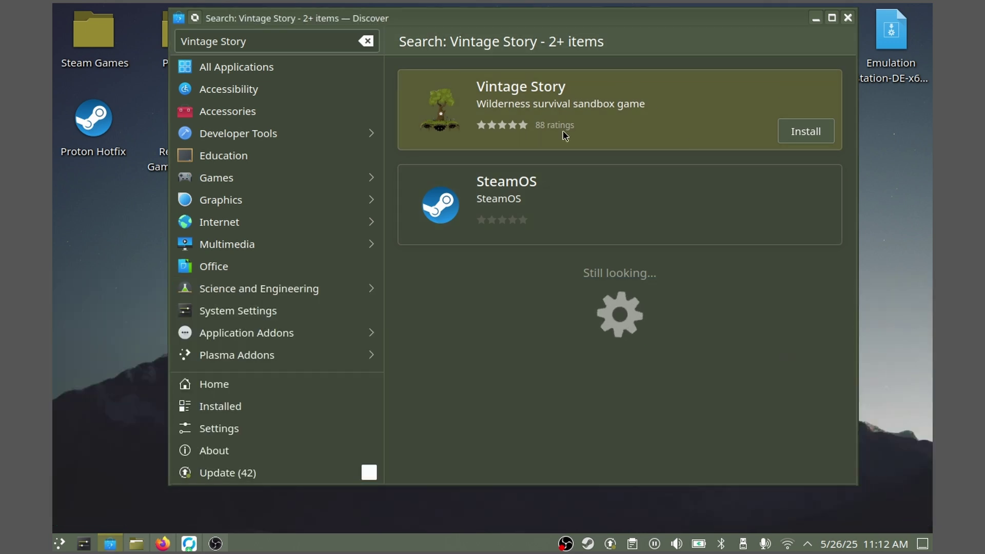
left_click(805, 131)
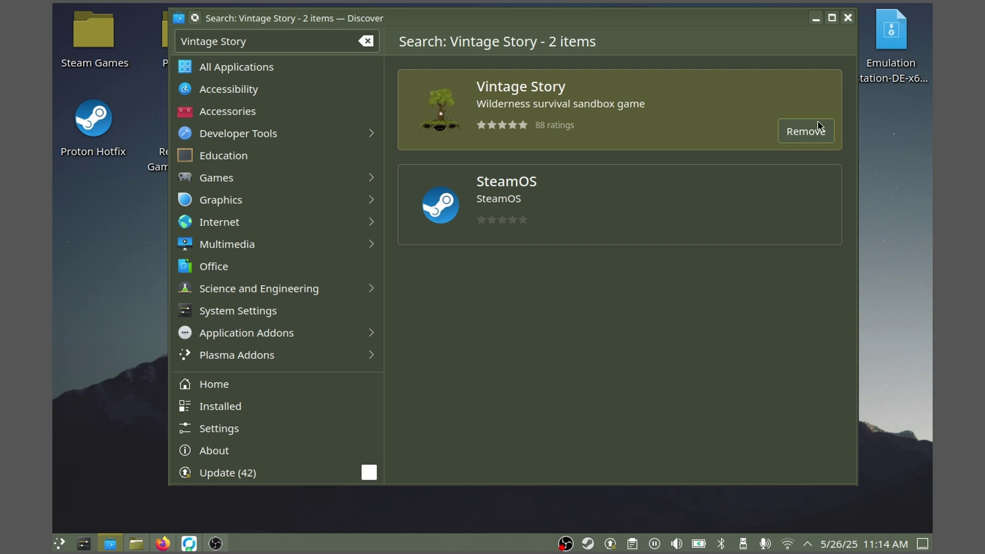
left_click(847, 19)
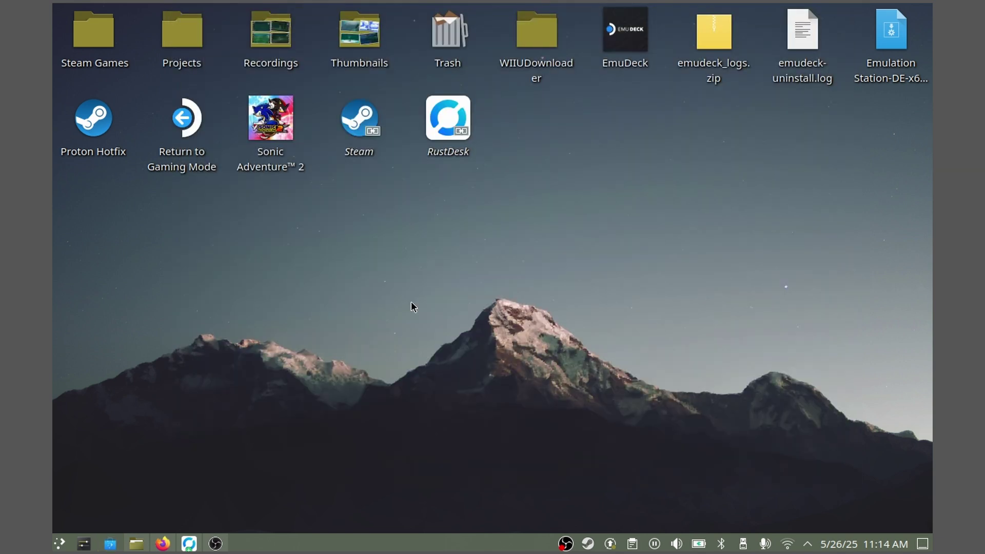
Add the installed Vintage Story game to Steam from the Games category of the application launcher.
left_click(60, 544)
mouse_move(124, 287)
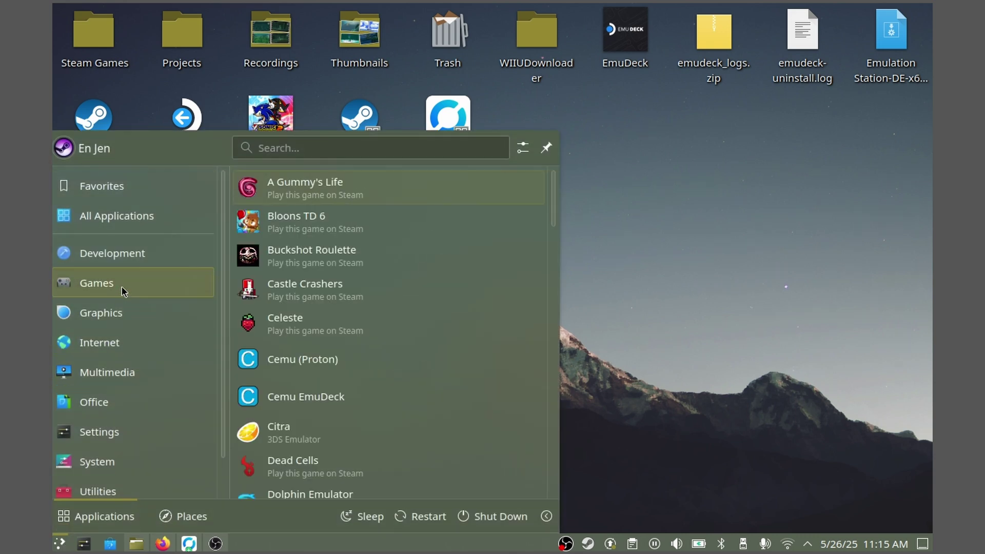
scroll(410, 395, "down", 15)
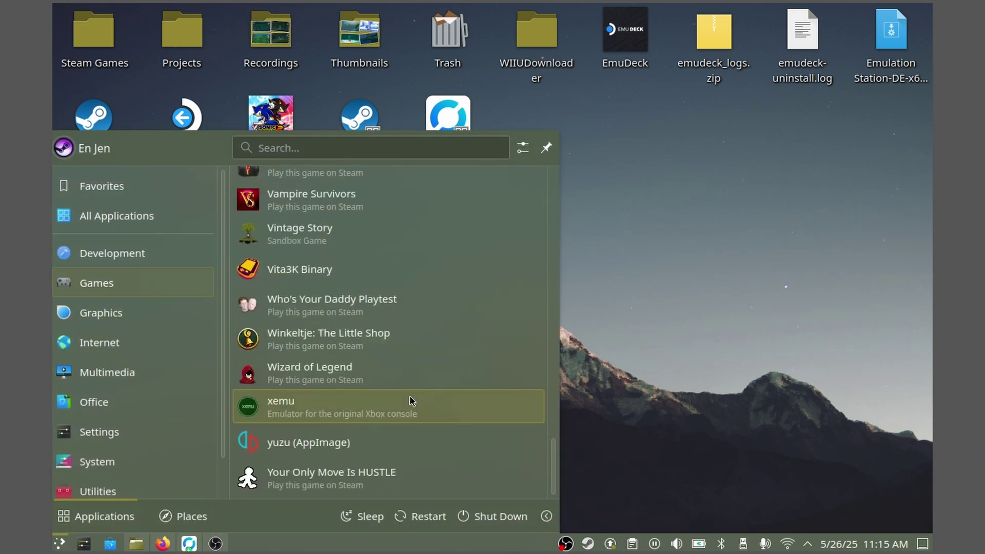
right_click(329, 231)
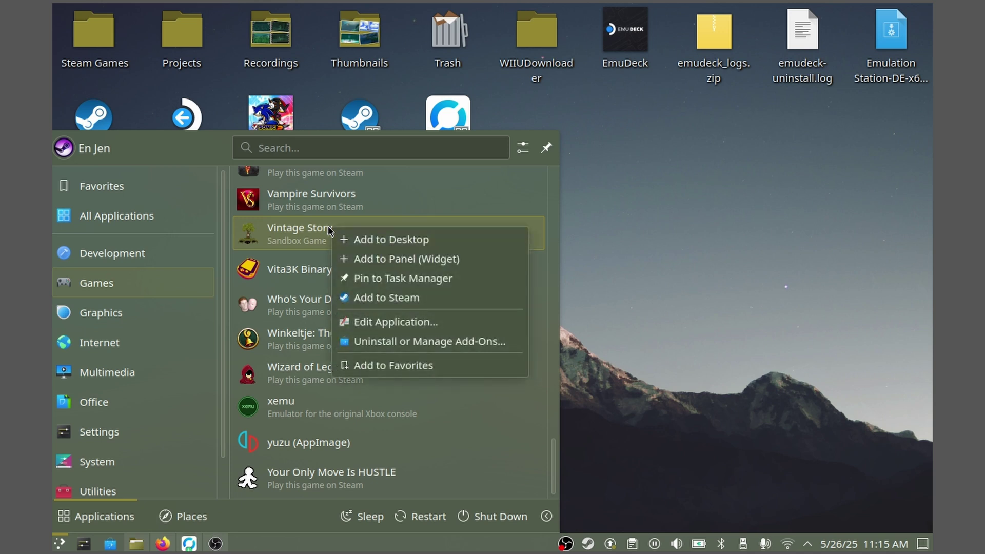
left_click(382, 300)
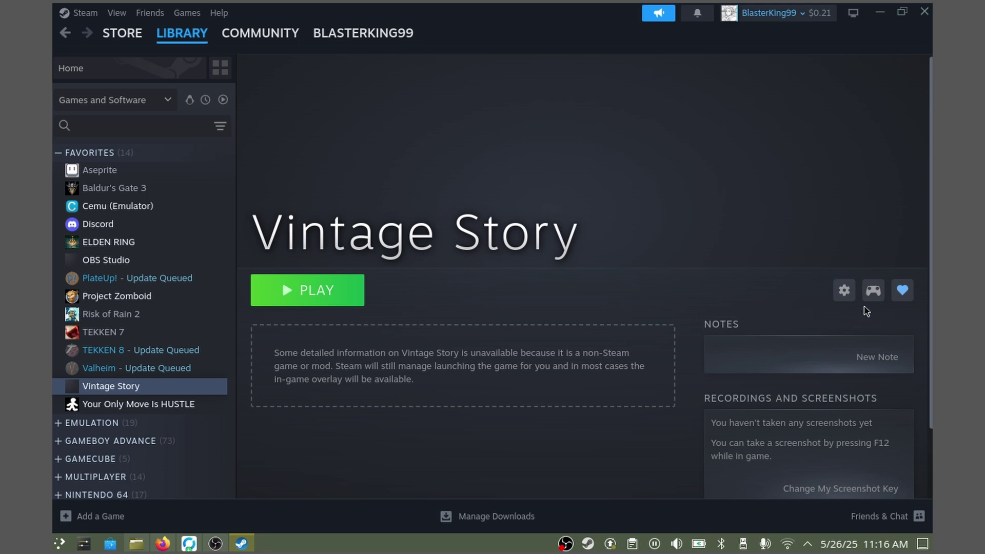
Show all community controller layouts for Vintage Story and apply the downloaded "Vintage Story [Mark 1]" layout.
left_click(873, 291)
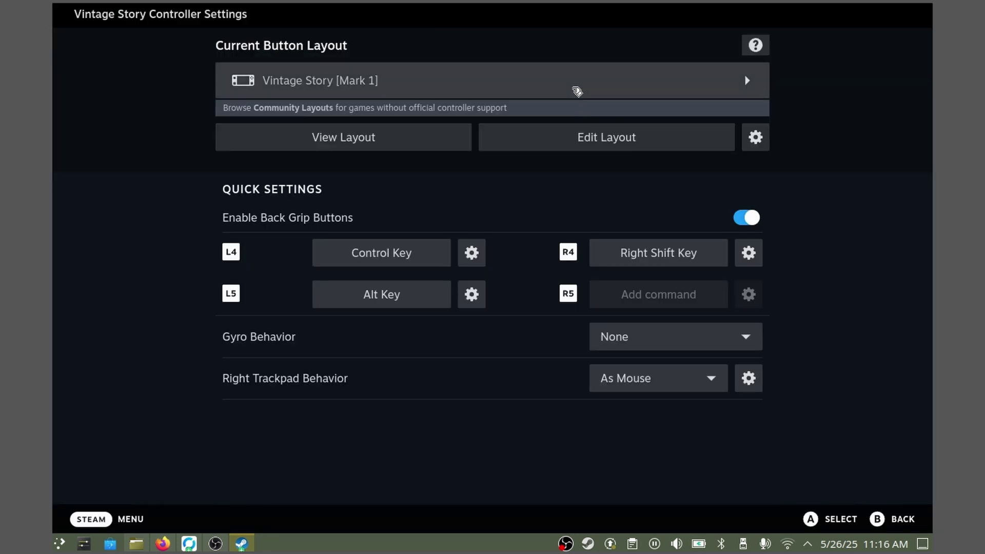
left_click(574, 80)
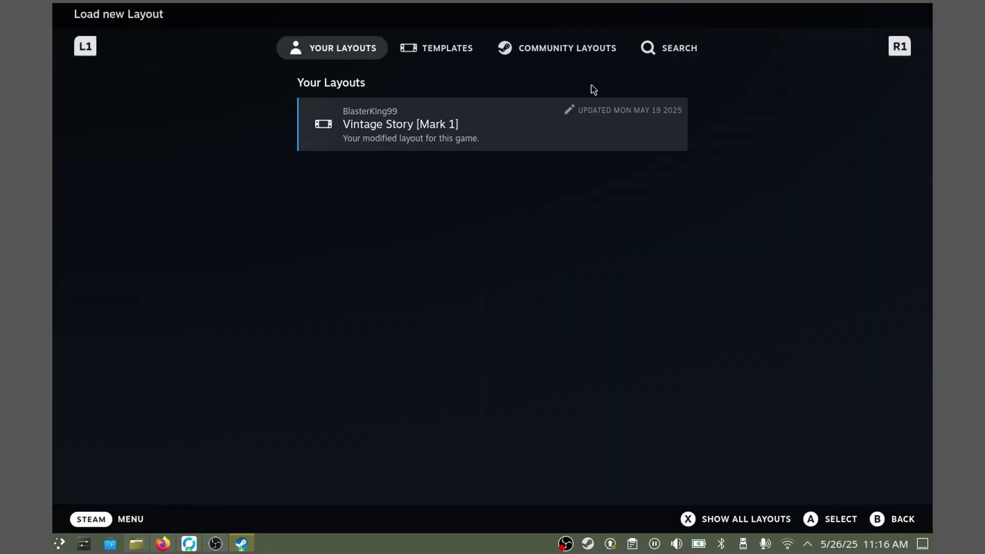
left_click(585, 56)
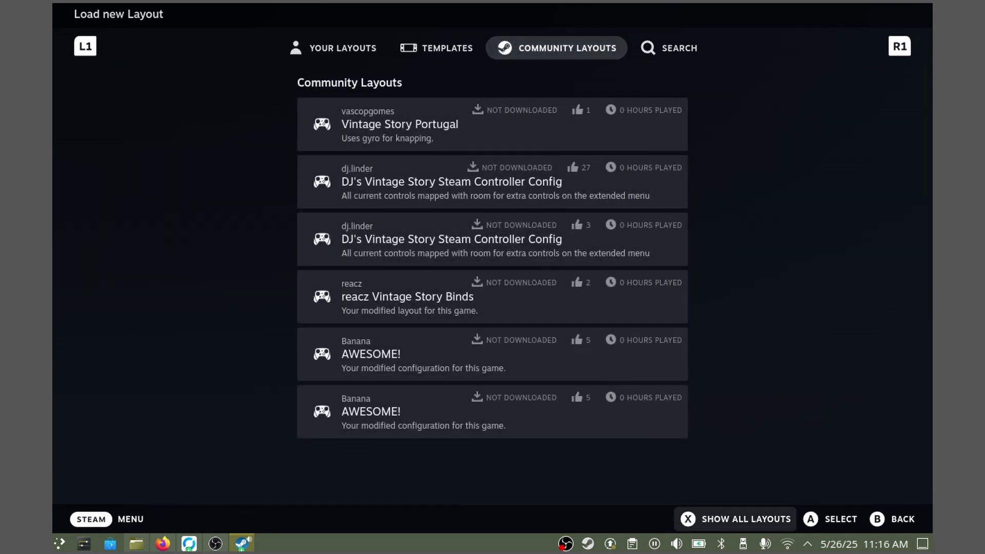
left_click(696, 523)
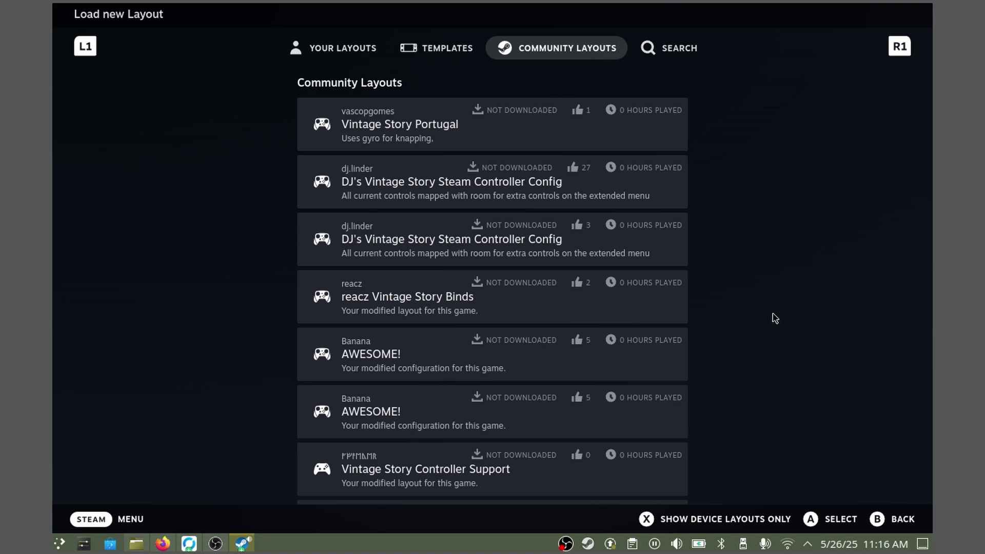
scroll(378, 315, "down", 10)
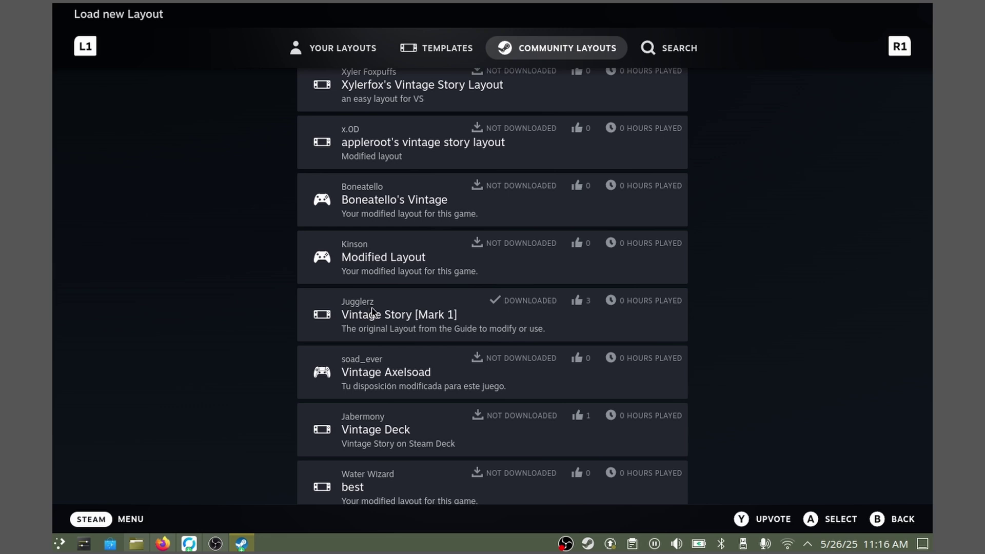
left_click(373, 313)
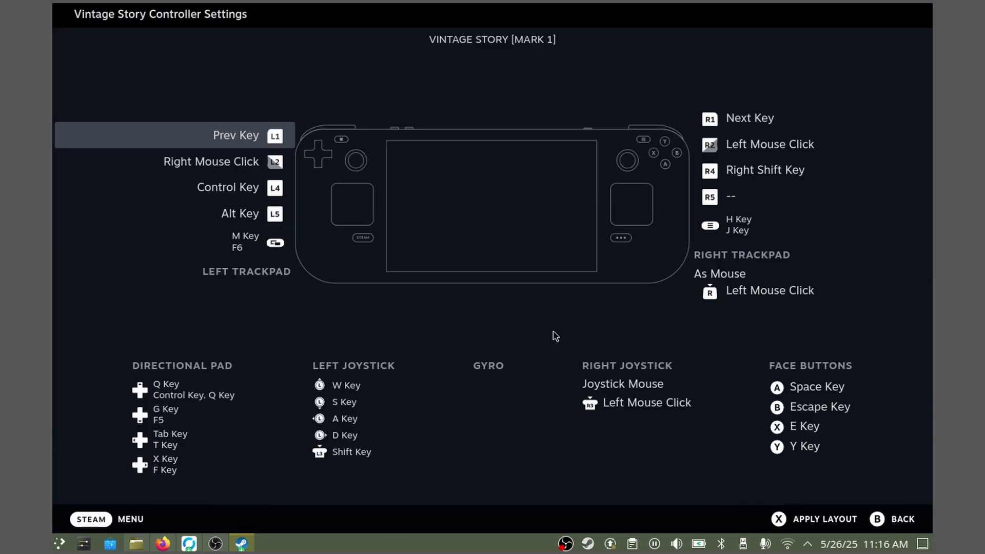
left_click(802, 520)
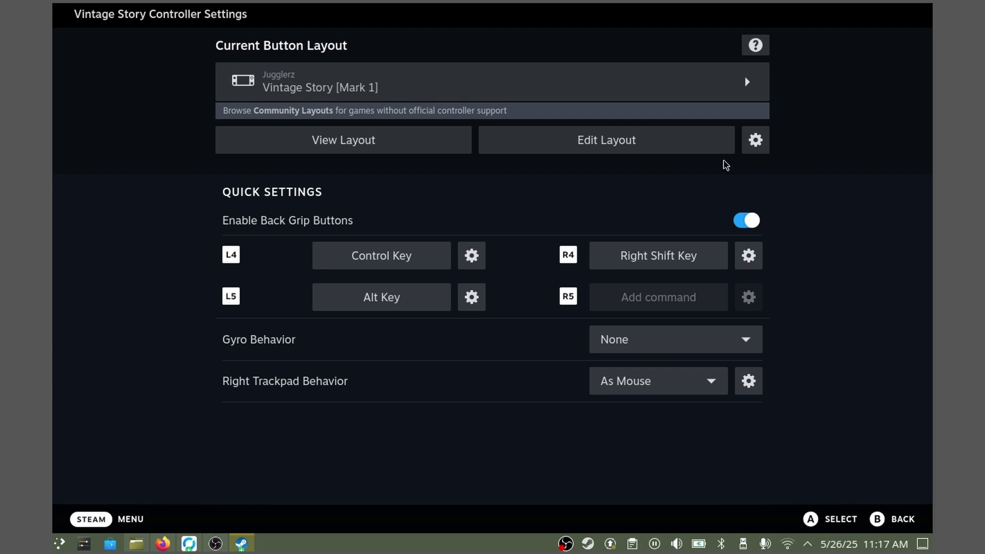
Turn on Toggle for the left joystick click's Shift Key command in the Vintage Story controller layout and leave the controller settings.
left_click(691, 152)
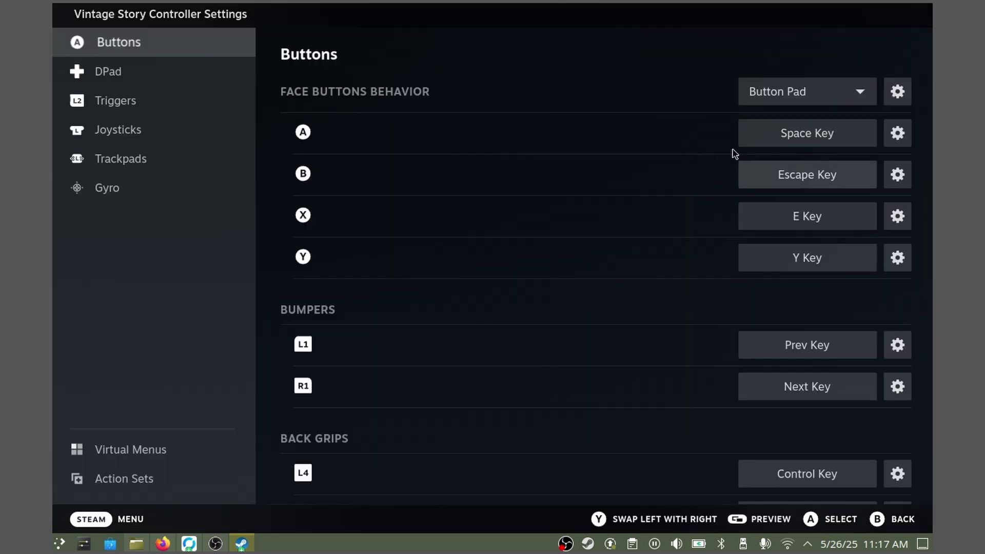
left_click(148, 142)
scroll(525, 235, "down", 2)
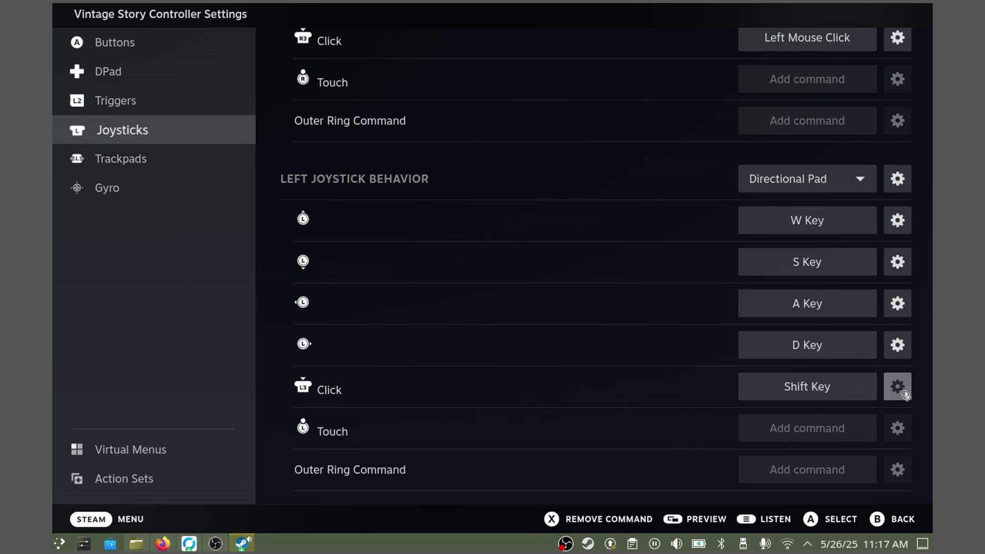
left_click(897, 388)
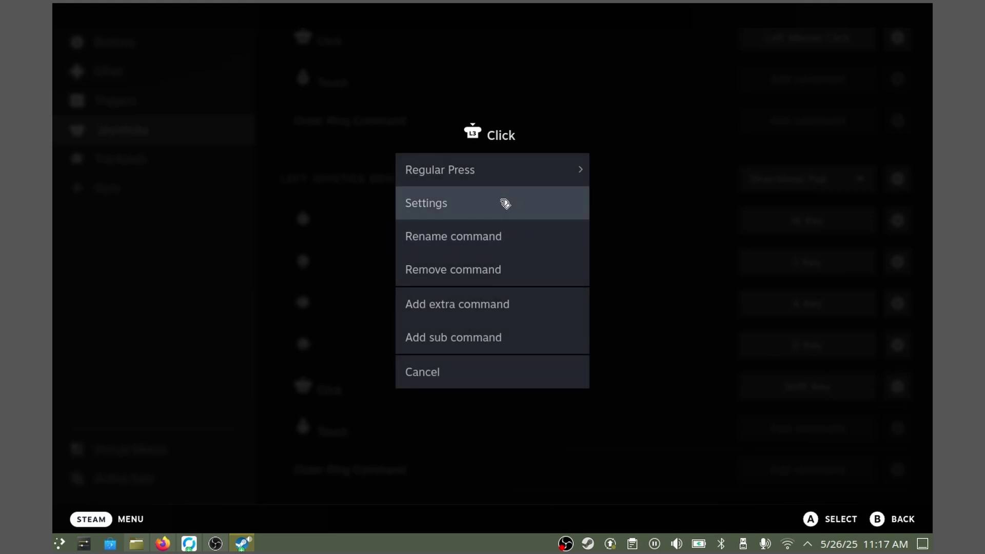
left_click(505, 204)
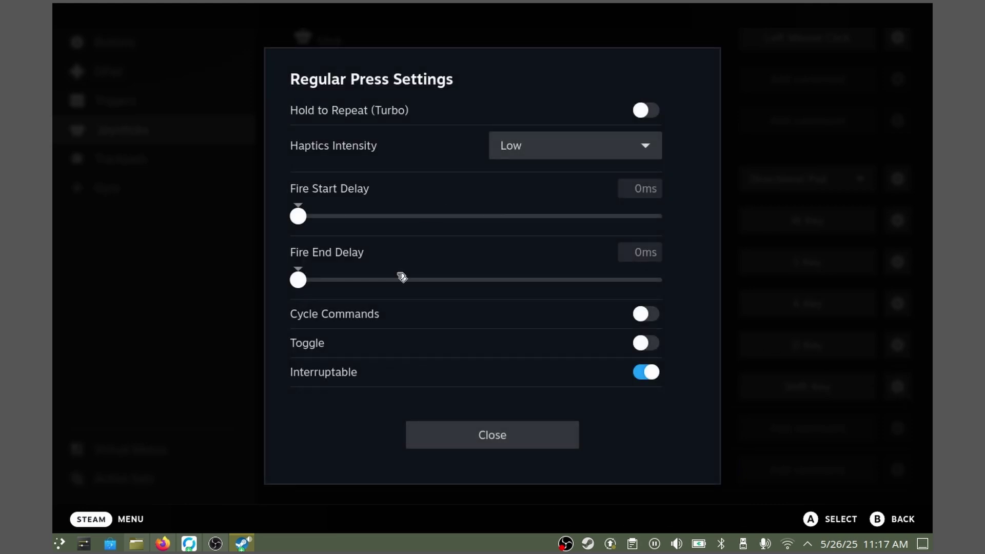
left_click(658, 347)
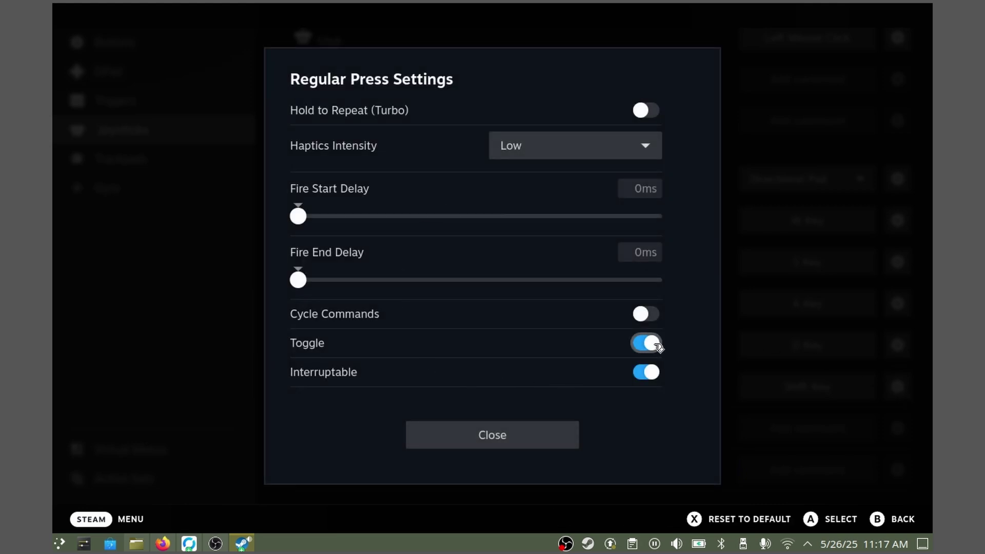
left_click(570, 436)
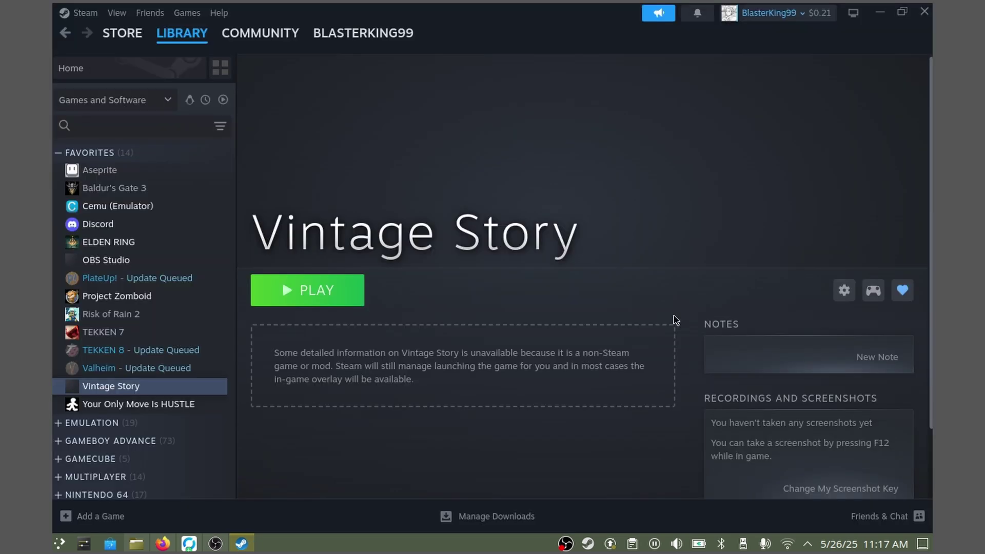
Switch to the SteamGridDB page in Firefox and search for "Vintage Story".
key("alt+Tab")
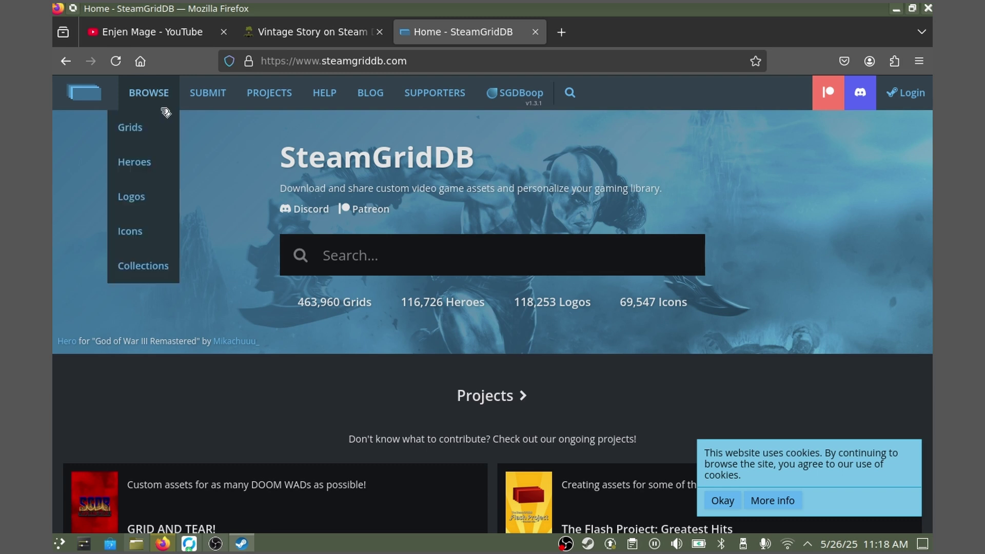
left_click(367, 253)
type("V")
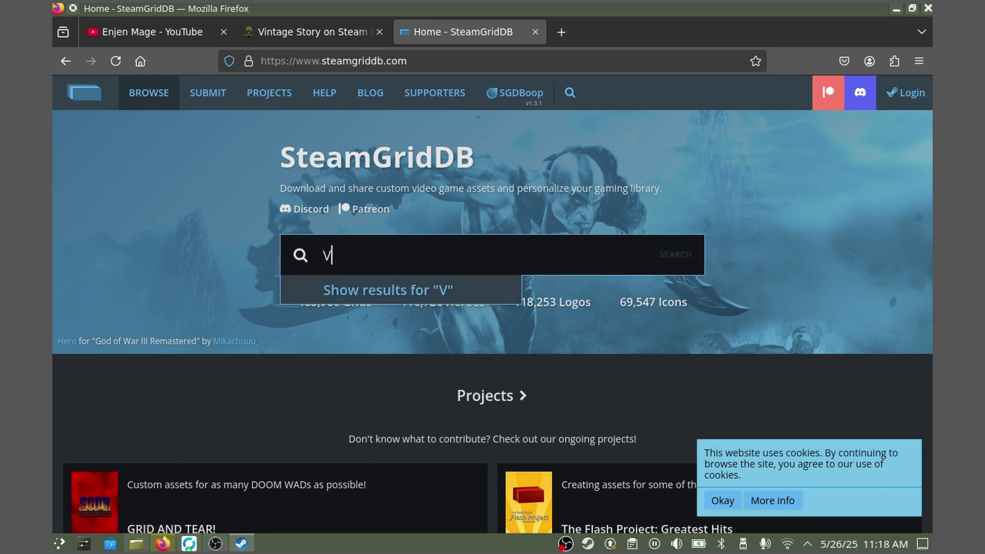
type("intage Story")
key("Return")
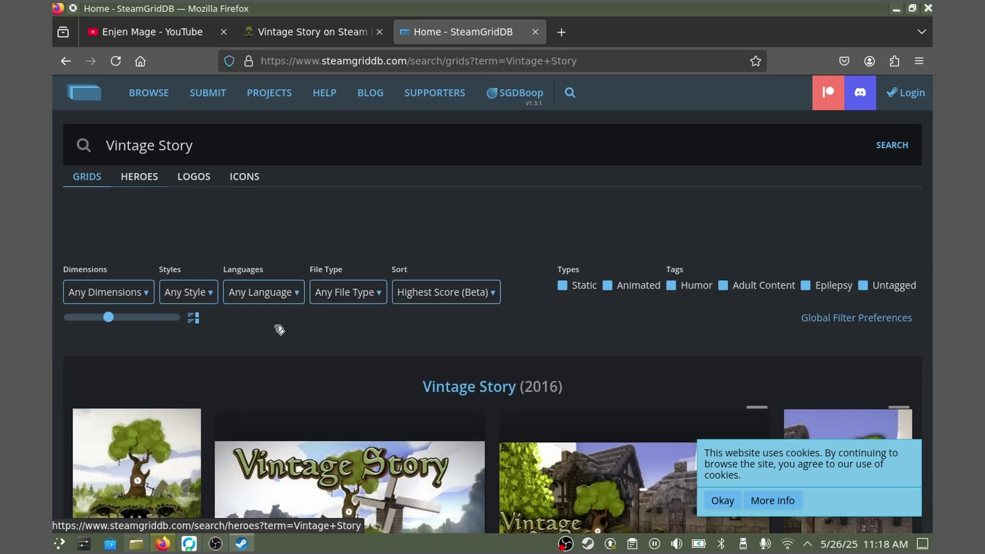
Look through the Vintage Story artwork in the grids, heroes, logos and icons categories.
scroll(349, 390, "down", 5)
scroll(417, 432, "up", 6)
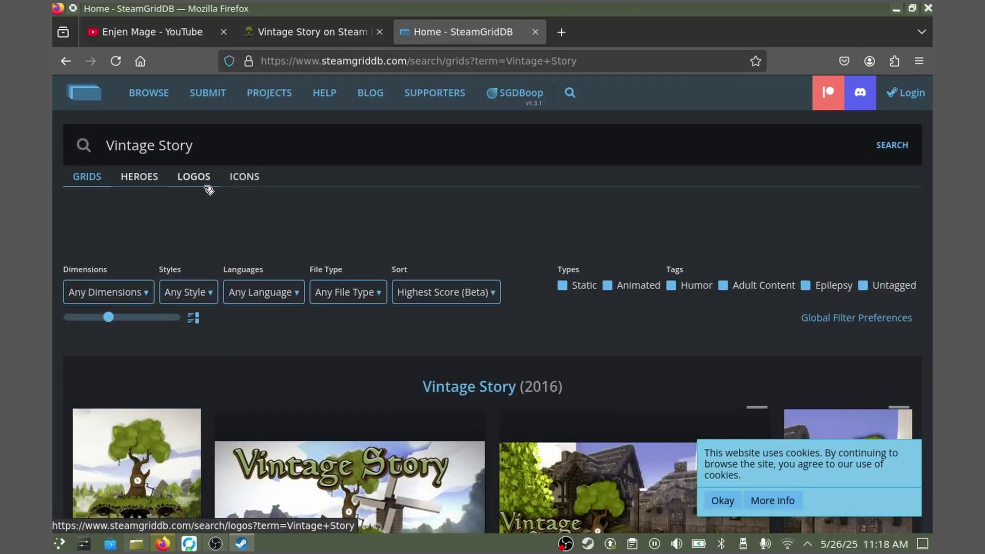
left_click(139, 177)
left_click(206, 180)
left_click(240, 181)
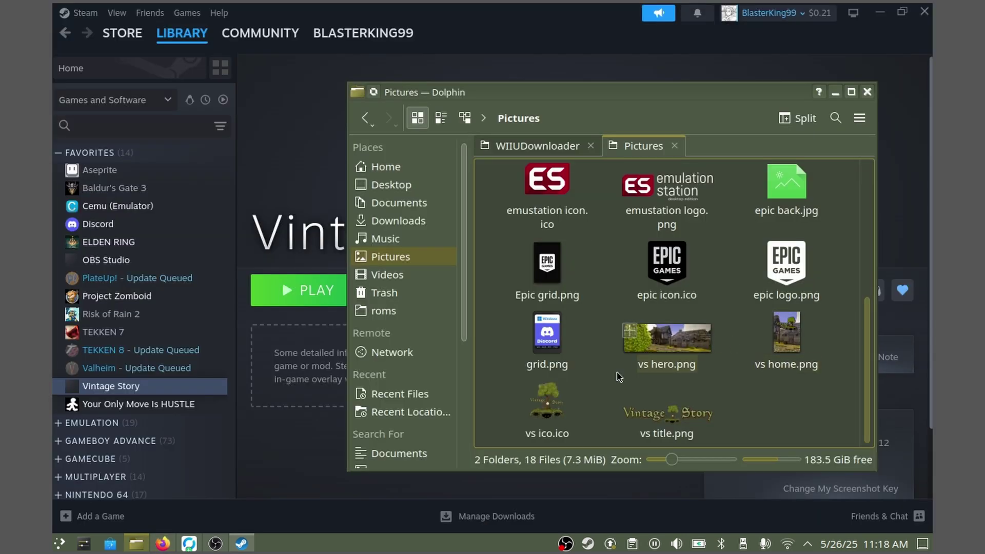
Back in Steam, choose "vs ico.ico" from the Pictures folder as the Vintage Story shortcut icon, clearing the file-type filter, and close its properties.
key("ctrl+q")
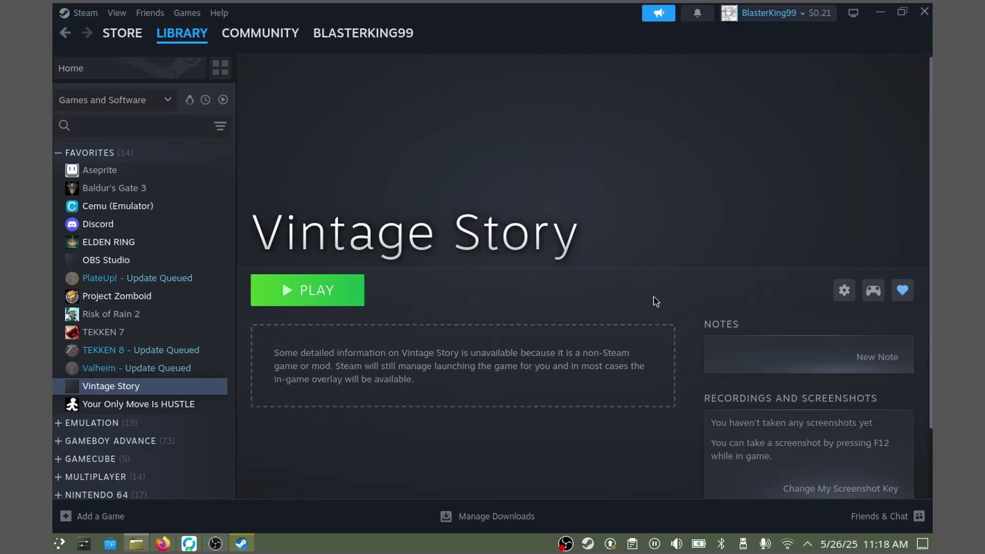
right_click(114, 391)
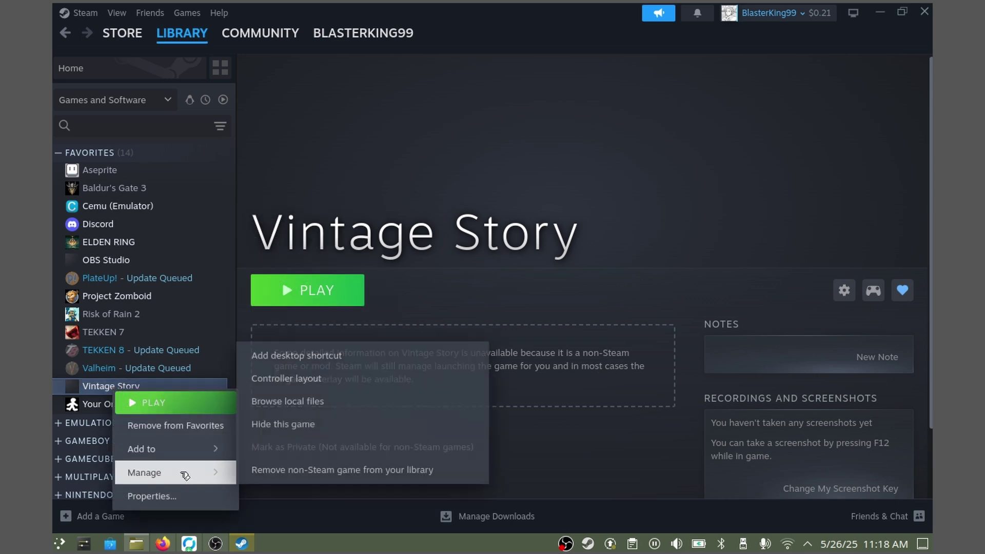
left_click(180, 497)
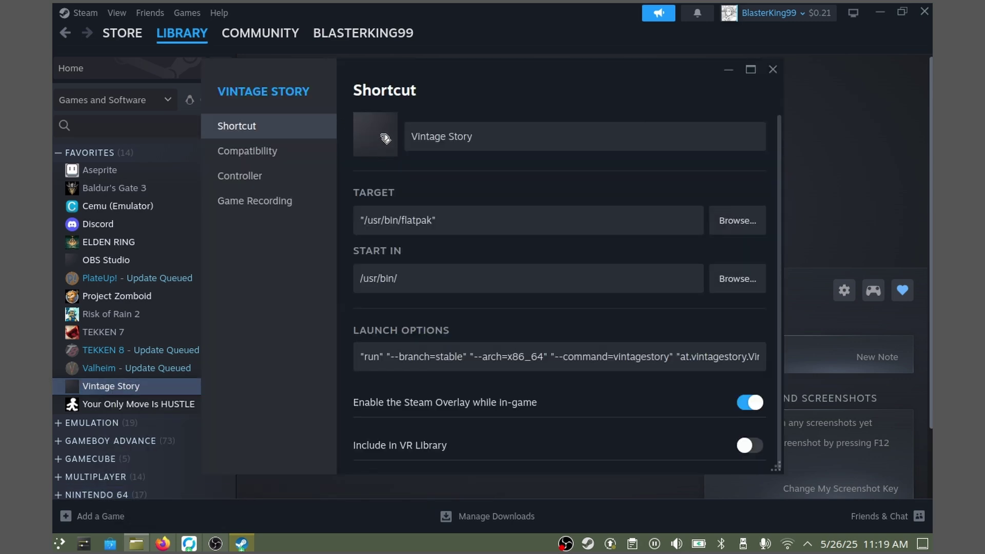
left_click(385, 138)
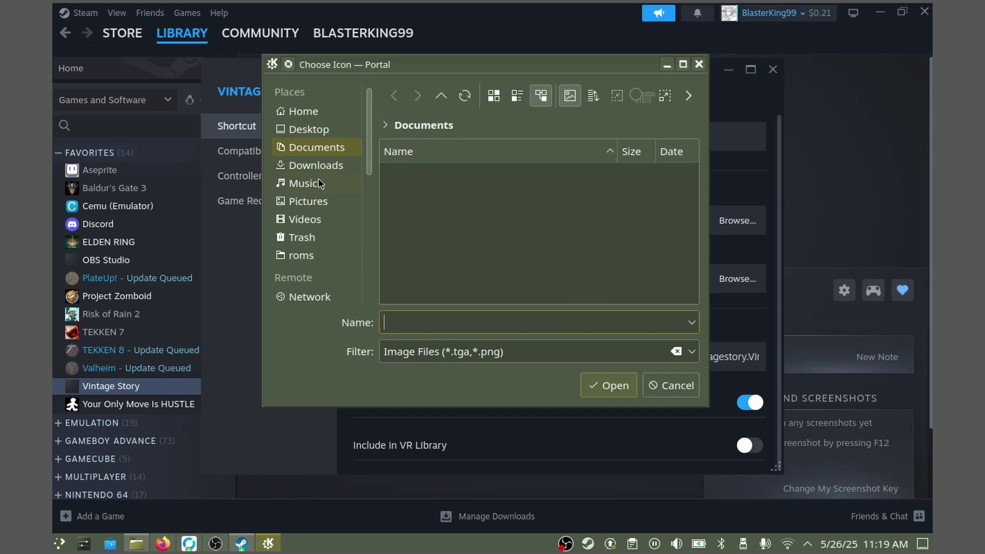
left_click(312, 200)
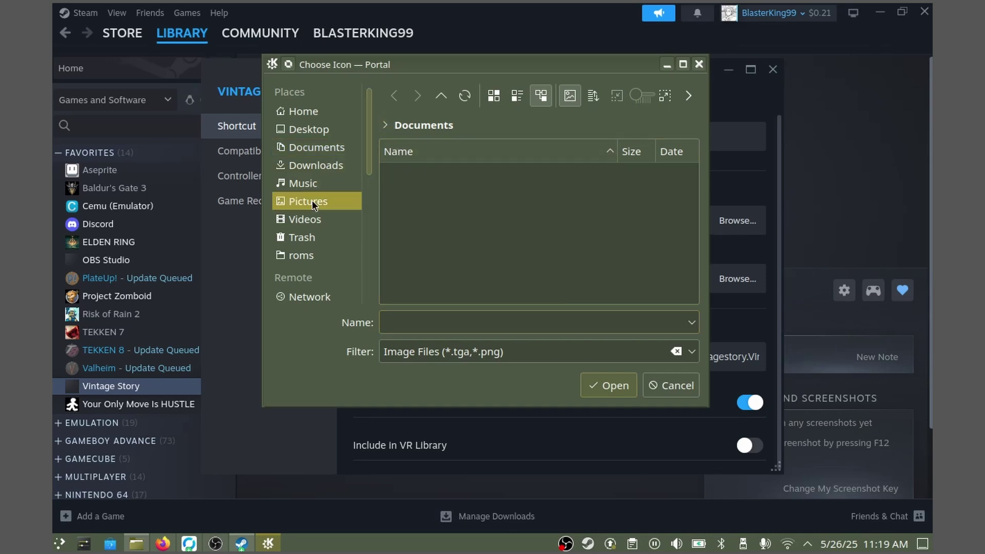
left_click(677, 352)
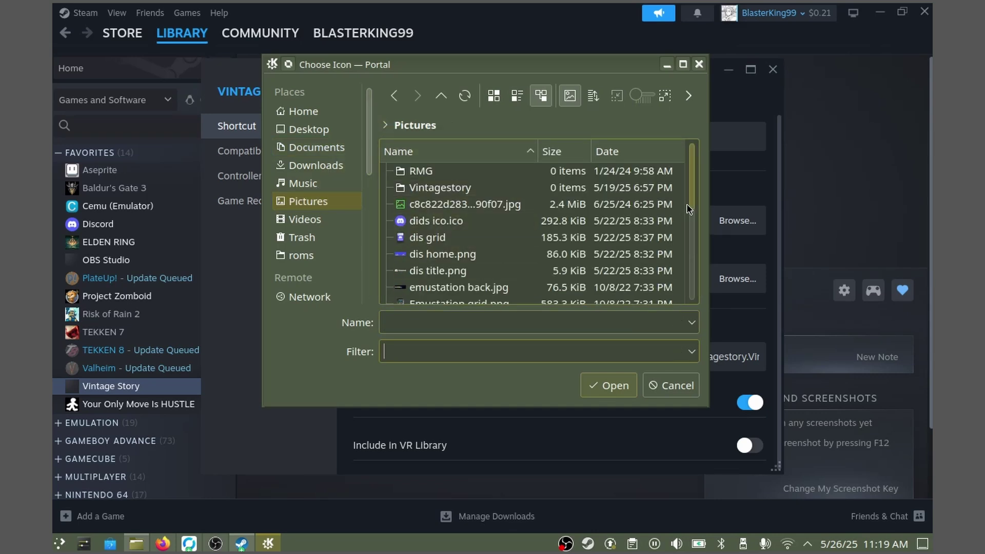
left_click_drag(692, 204, 702, 302)
left_click(464, 280)
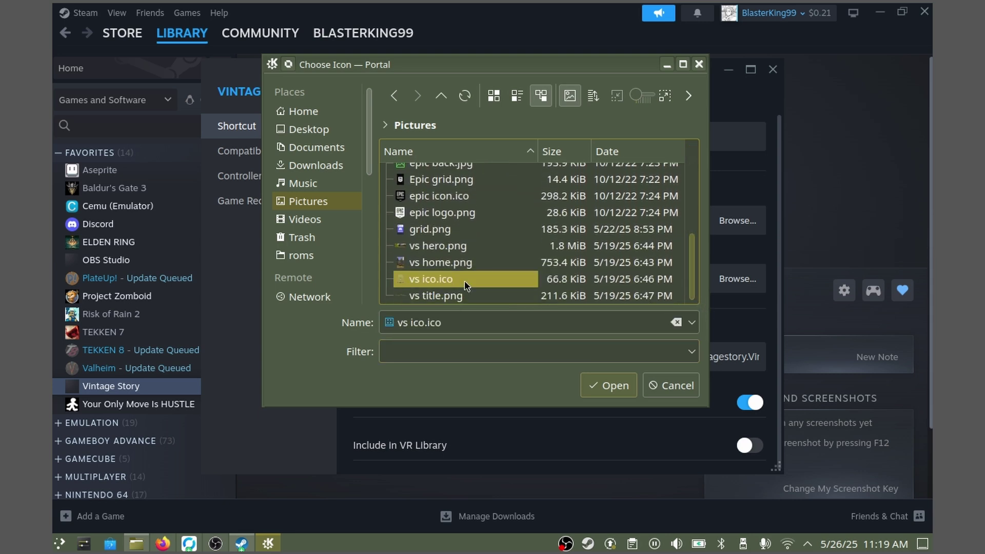
left_click(611, 388)
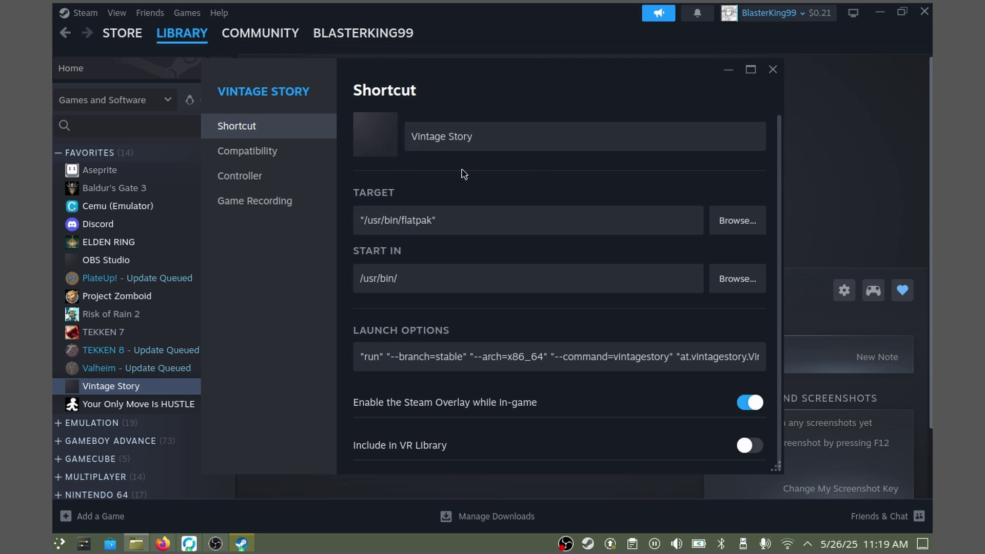
left_click(773, 70)
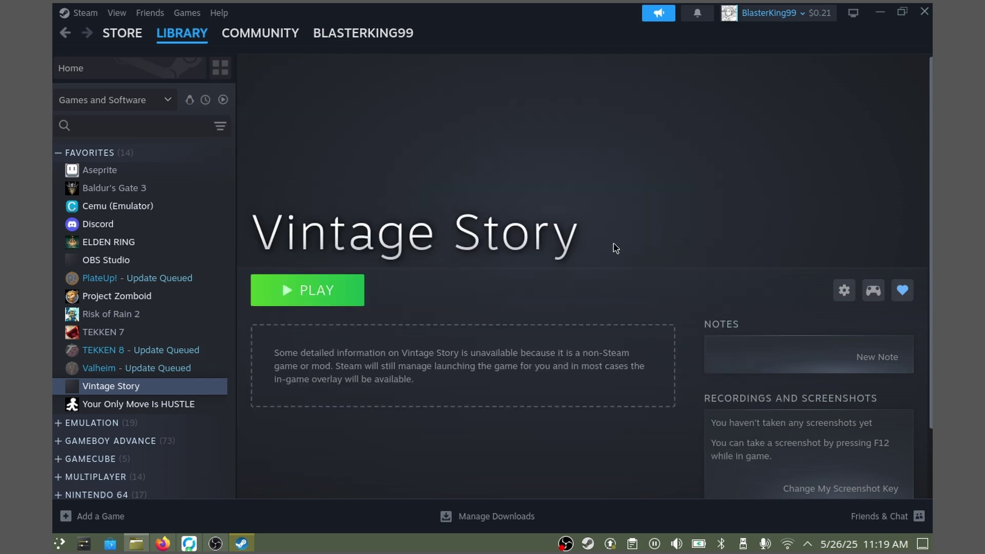
Set "vs hero.png" from the Pictures folder as the custom background of Vintage Story, clearing the file-type filter to find it.
right_click(538, 114)
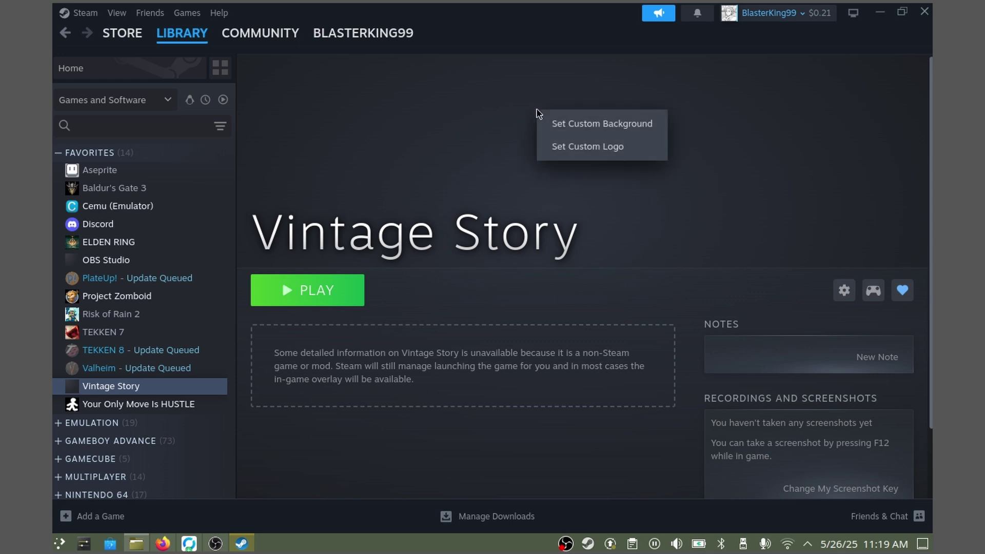
left_click(574, 127)
left_click(677, 351)
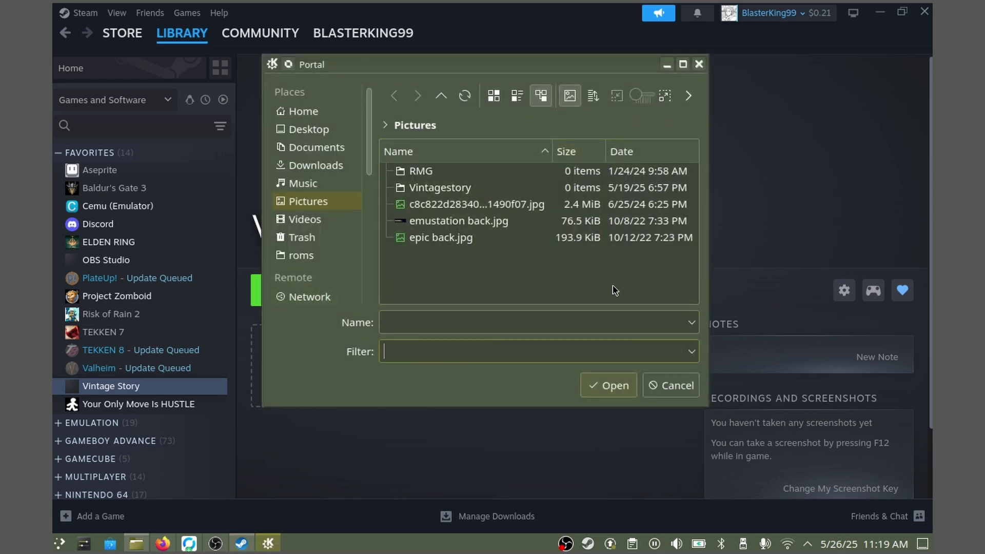
scroll(567, 259, "down", 3)
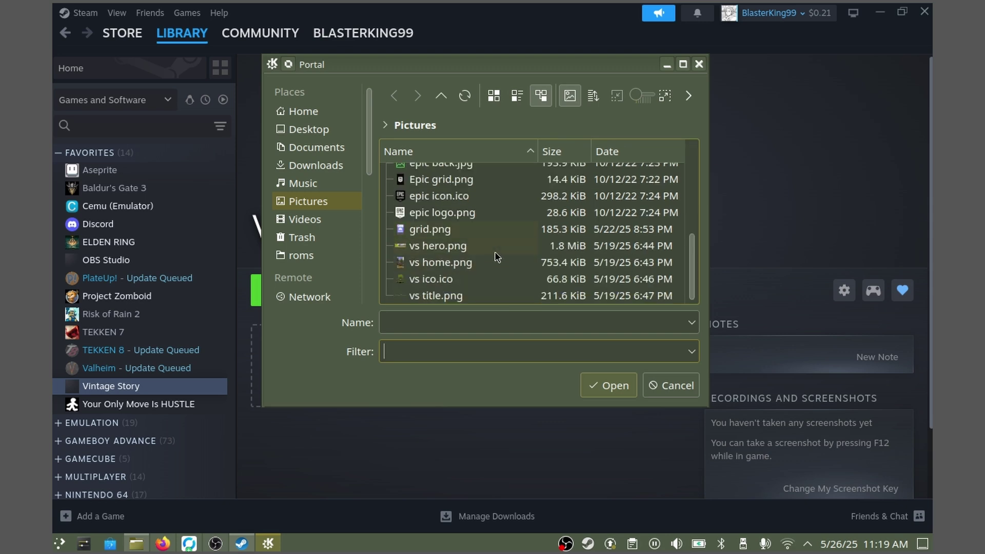
left_click(463, 248)
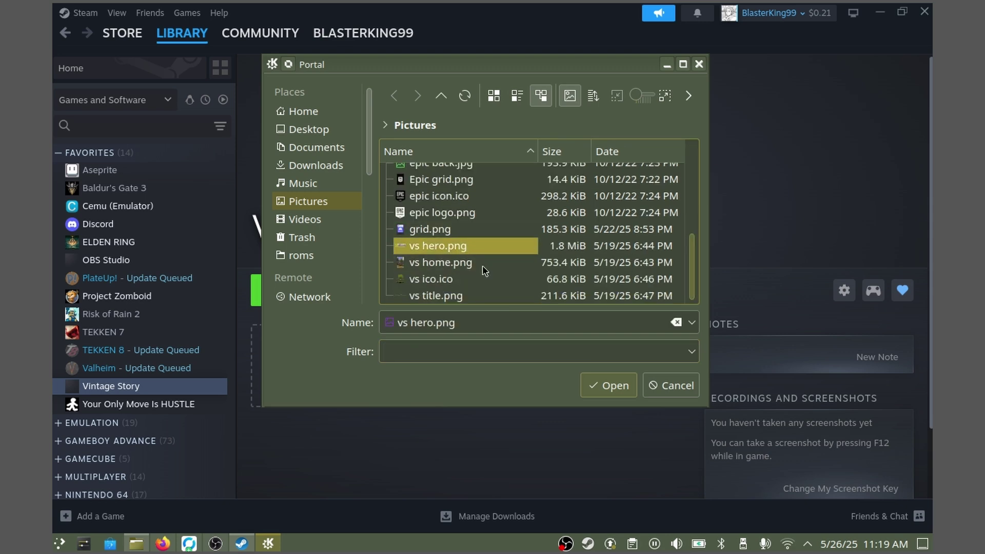
left_click(603, 389)
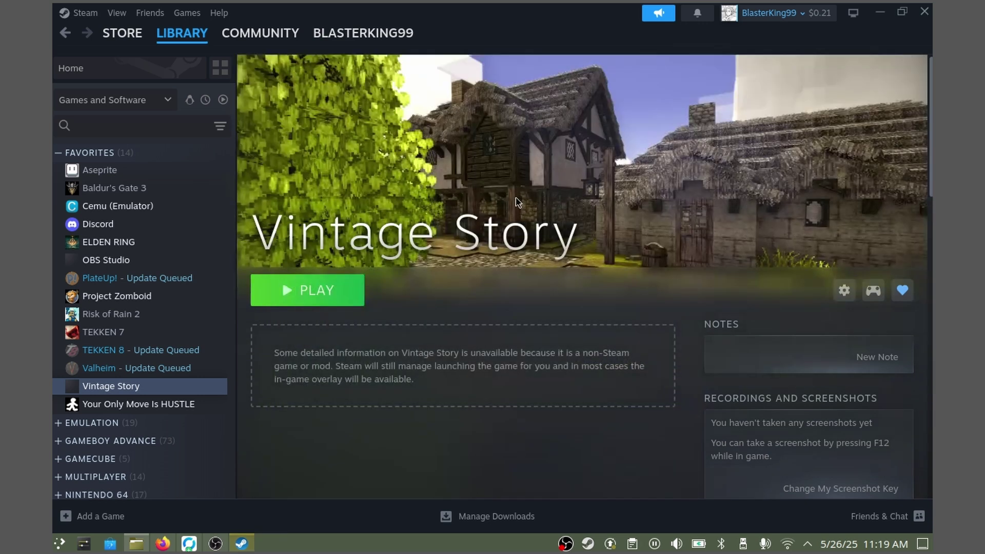
Set "vs title.png" from the Pictures folder as the custom logo of Vintage Story, with the file-type filter cleared.
right_click(496, 237)
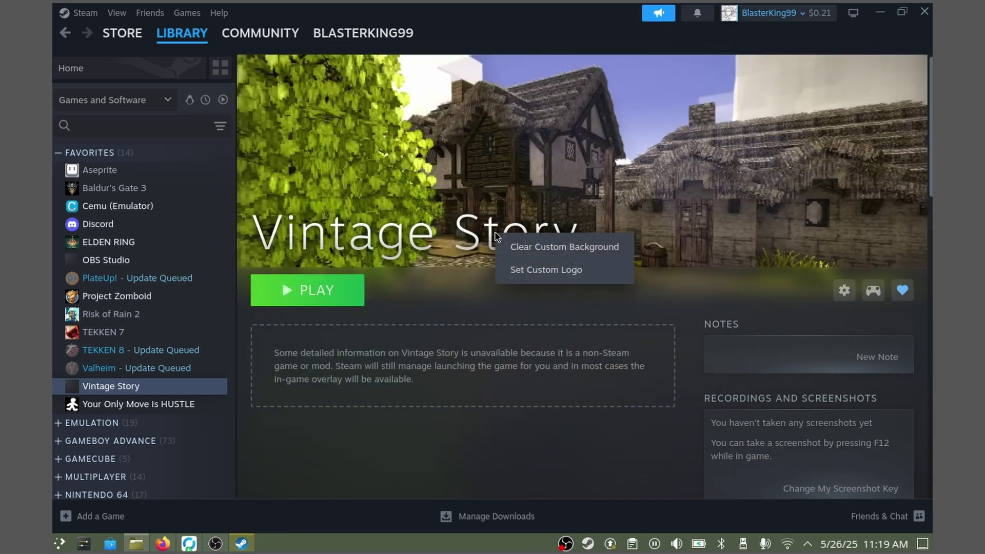
left_click(571, 276)
left_click(675, 352)
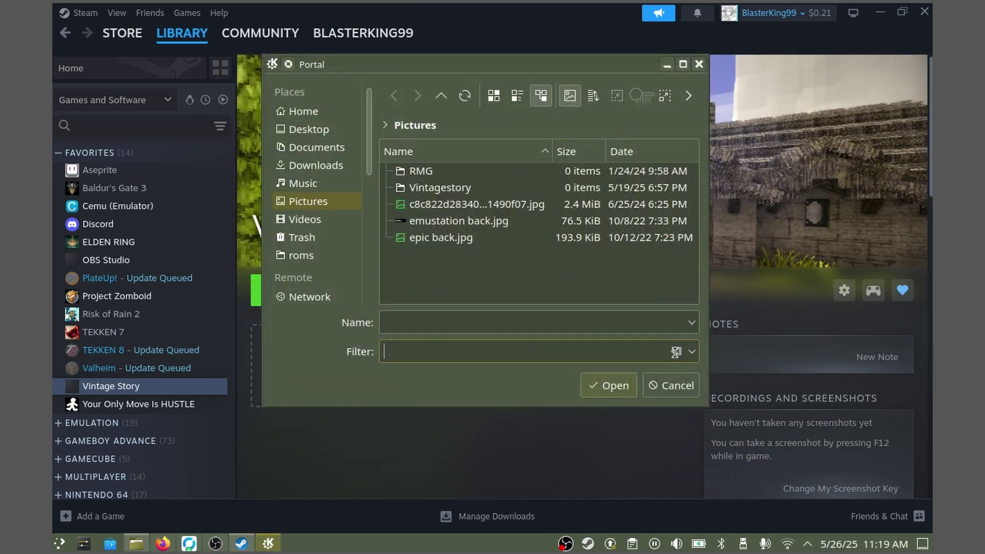
scroll(533, 274, "down", 3)
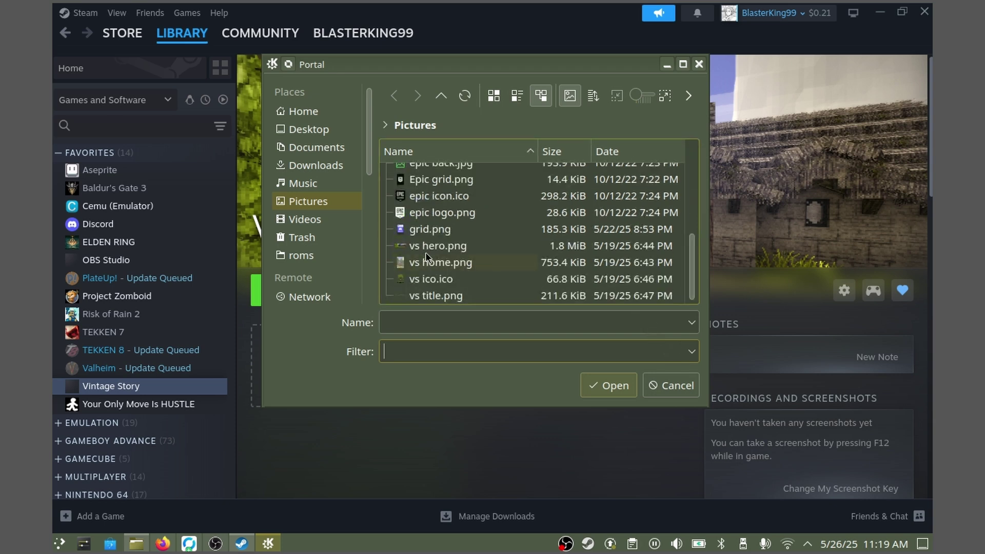
left_click(459, 297)
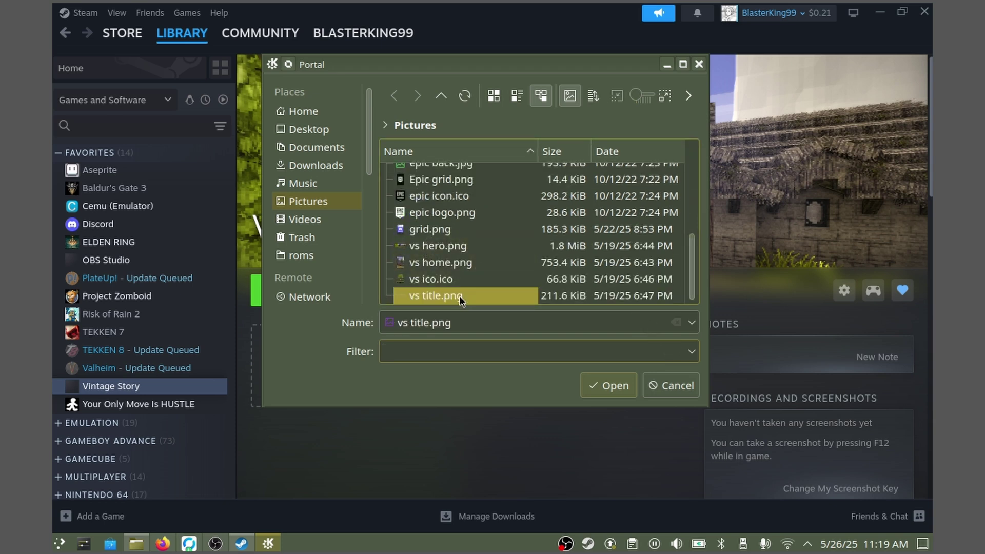
left_click(625, 389)
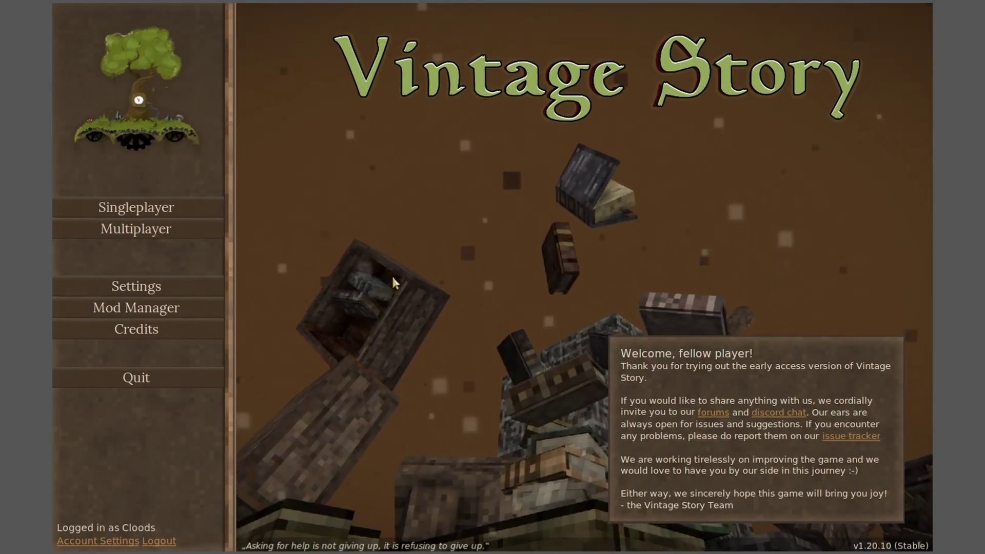
Show all available graphics settings in Vintage Story, review the quality presets while keeping Medium, and set VSync Mode to On.
left_click(190, 282)
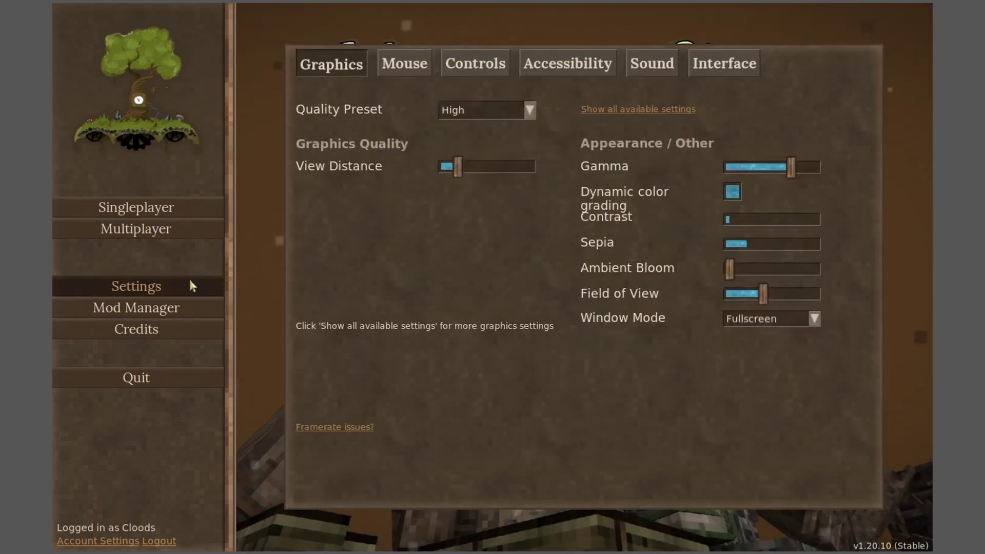
left_click(609, 111)
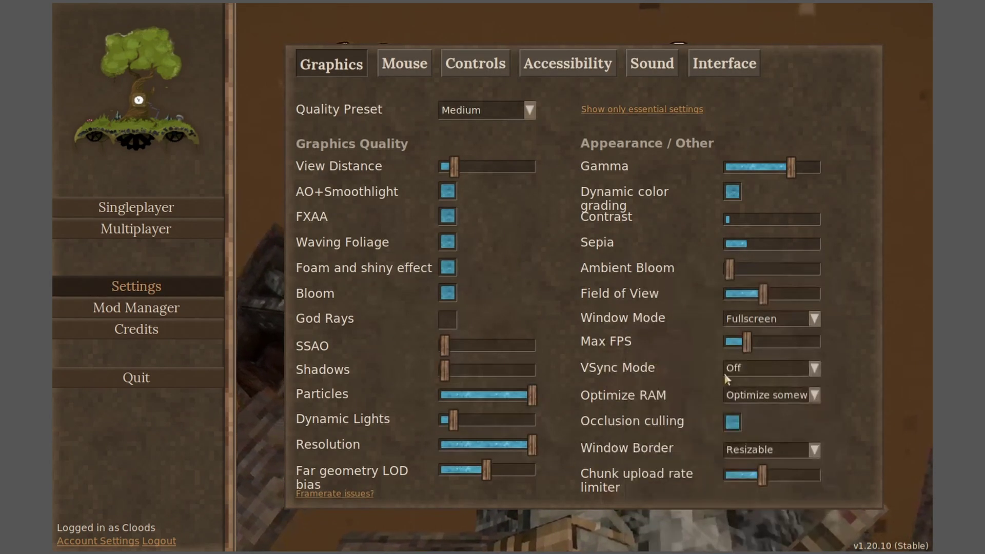
mouse_move(498, 342)
left_click(523, 109)
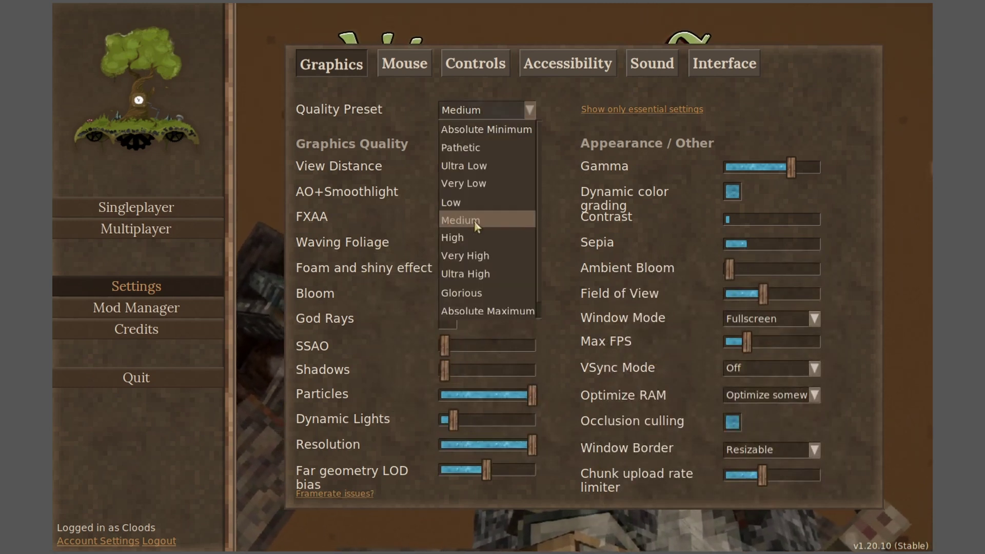
left_click(667, 317)
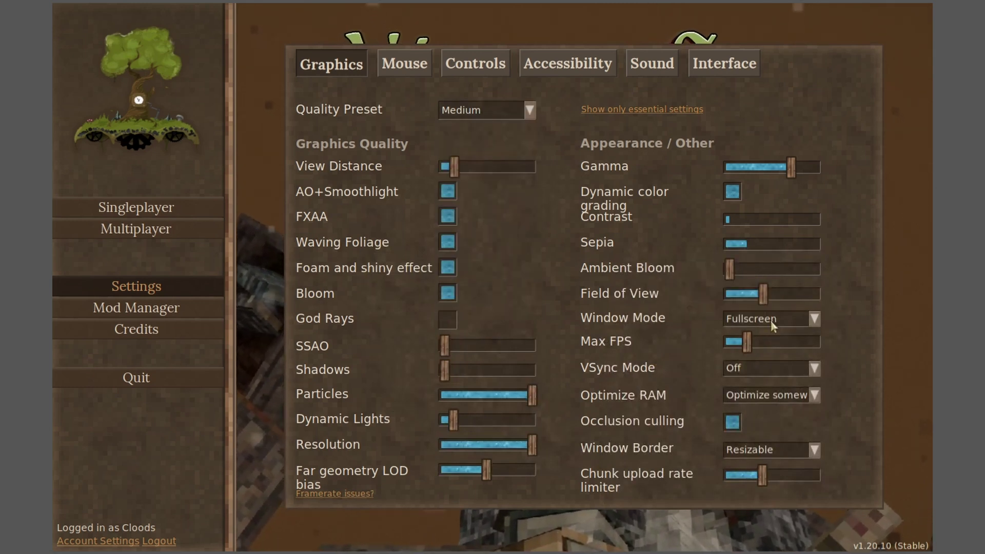
left_click(772, 368)
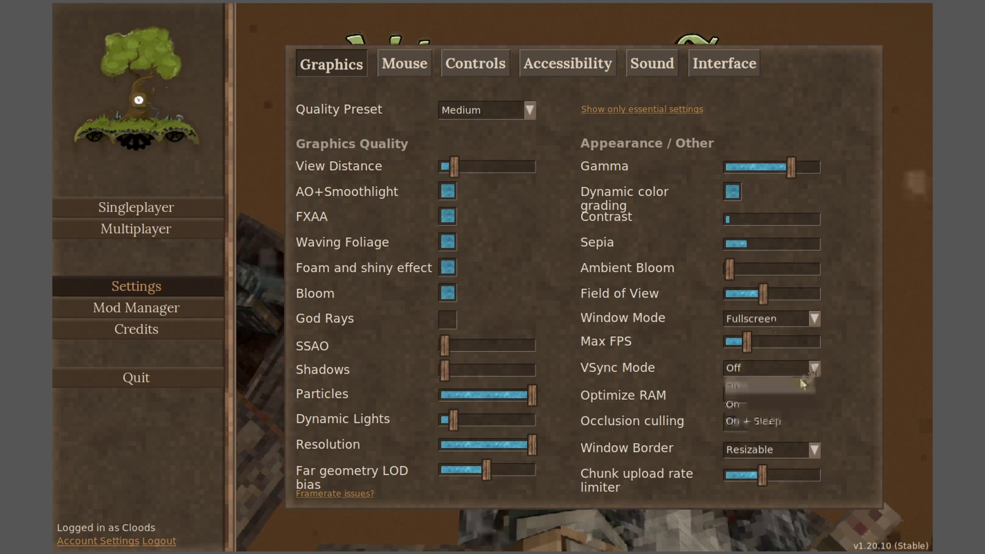
left_click(772, 405)
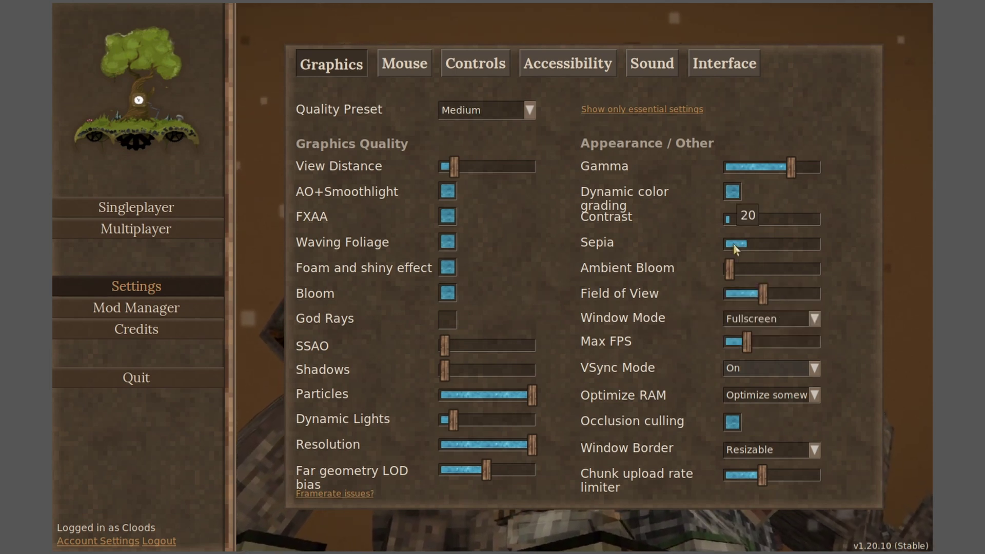
View the list of singleplayer worlds and quit the game to the desktop.
left_click(159, 214)
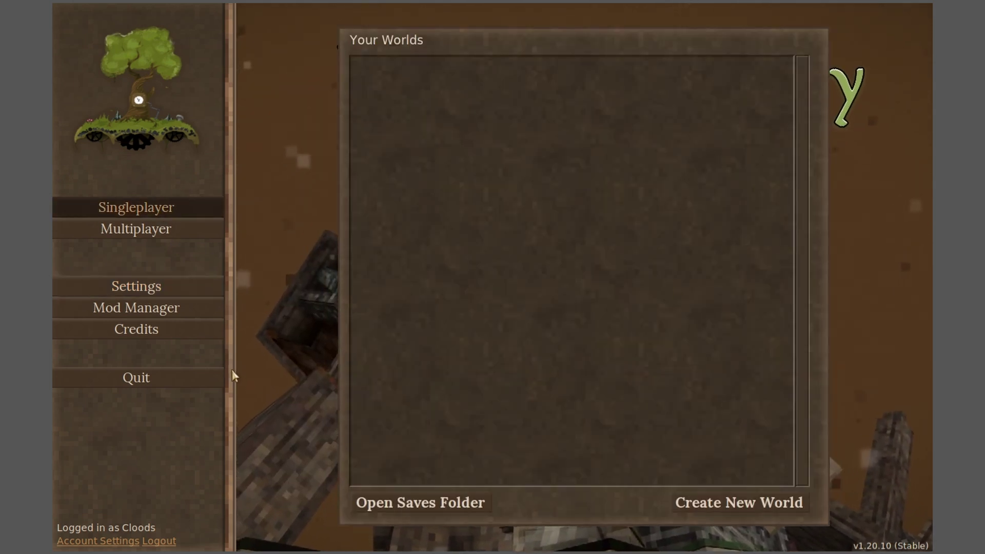
left_click(182, 380)
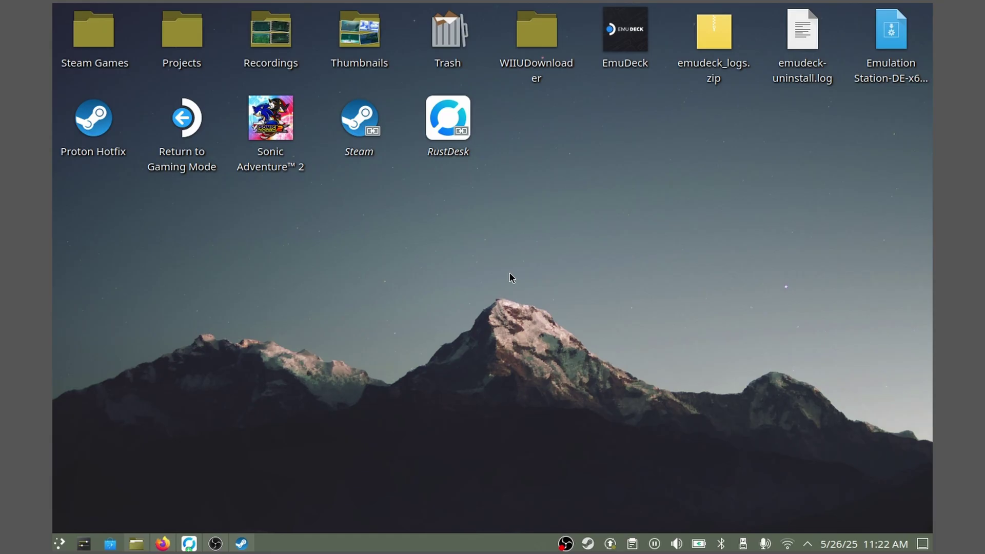